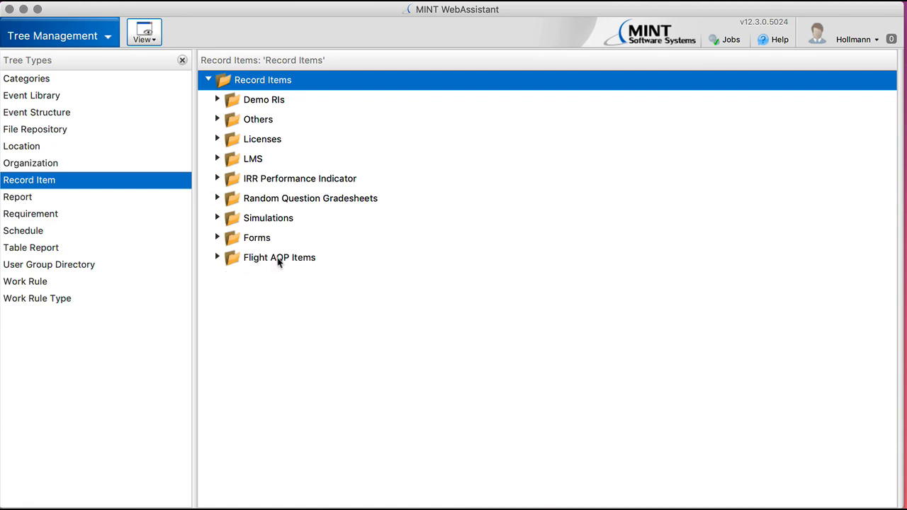
# Expand Flight AQP Items down to the 7 Approach and Landing phase and its 7.2 Low Visibility Approach and Landing item
pyautogui.click(218, 258)
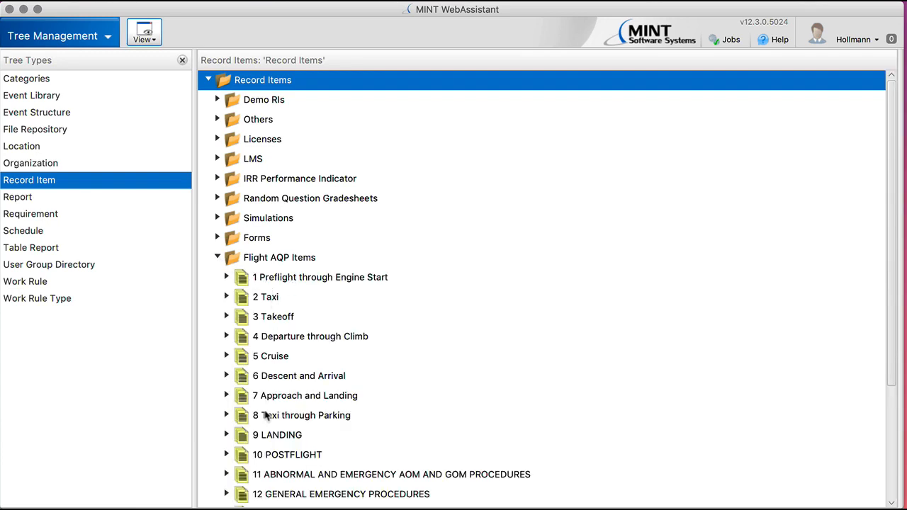
pyautogui.scroll(-1, 419, 380)
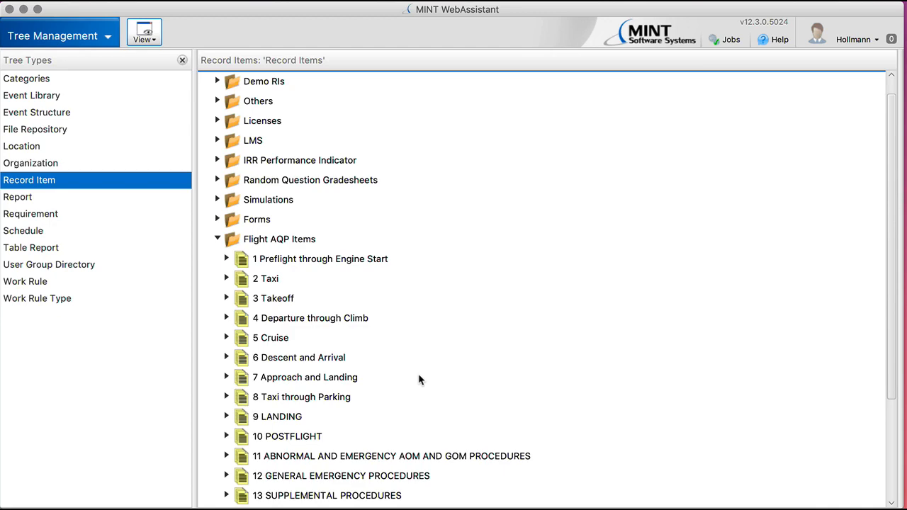
pyautogui.click(226, 377)
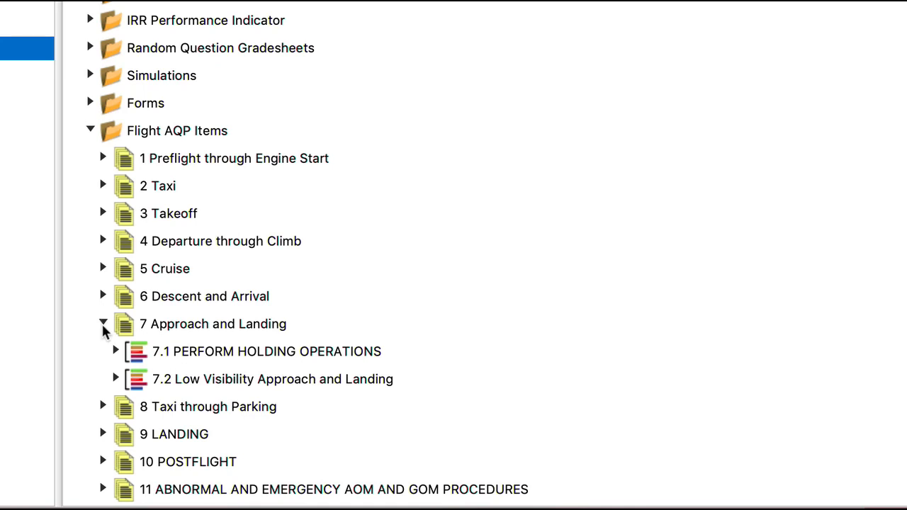
pyautogui.click(117, 378)
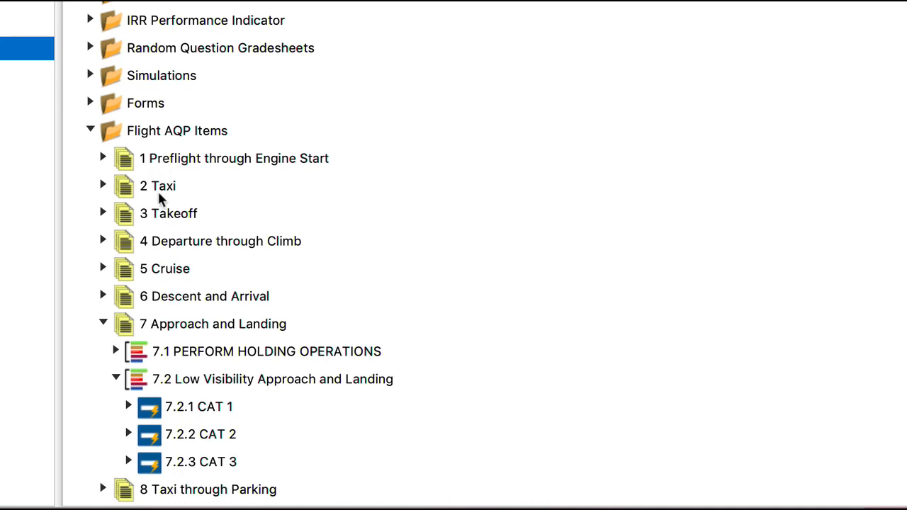
# Browse the New item types offered for the 7 Approach and Landing phase without creating anything
pyautogui.click(171, 327)
pyautogui.rightClick(170, 327)
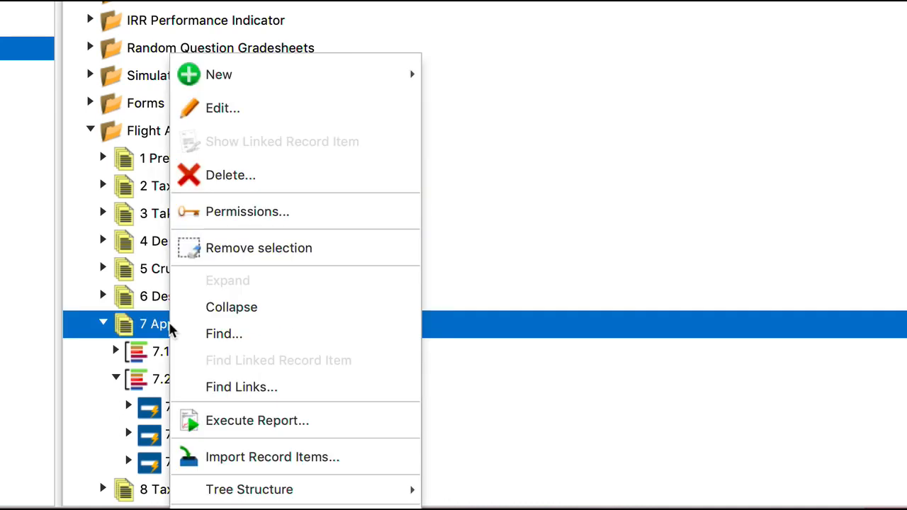
pyautogui.moveTo(370, 77)
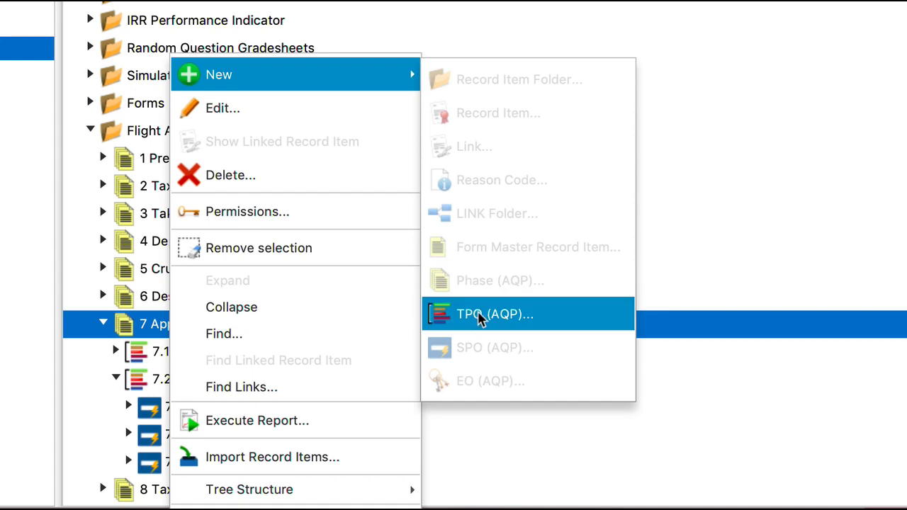
pyautogui.click(838, 225)
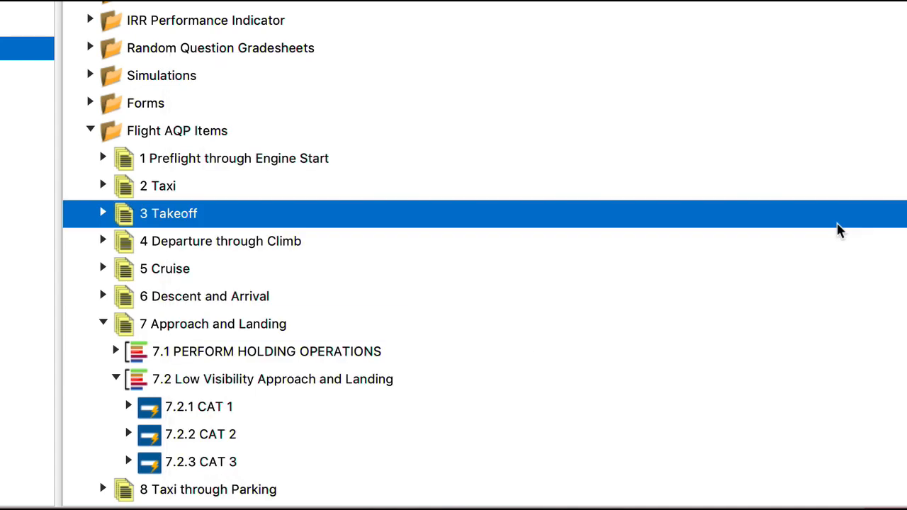
# Browse the New item types offered for 7.1 PERFORM HOLDING OPERATIONS without creating anything
pyautogui.click(254, 356)
pyautogui.rightClick(253, 356)
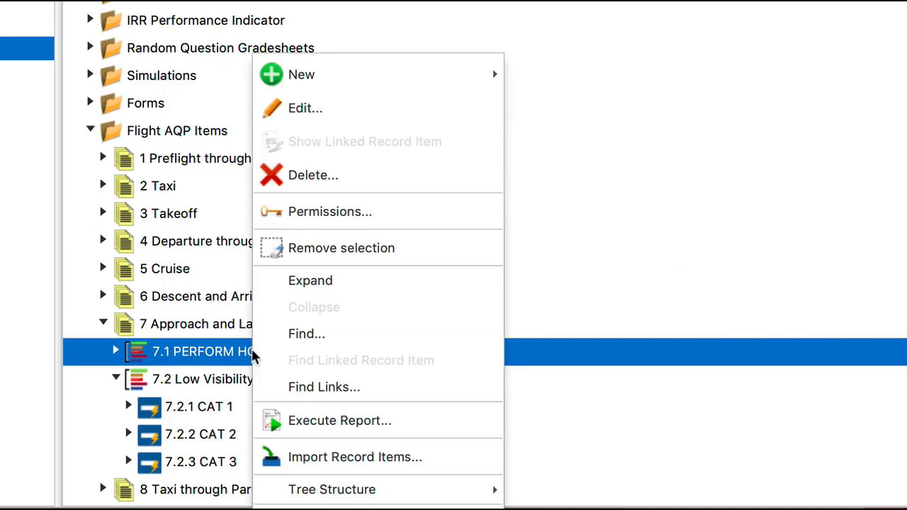
pyautogui.moveTo(309, 77)
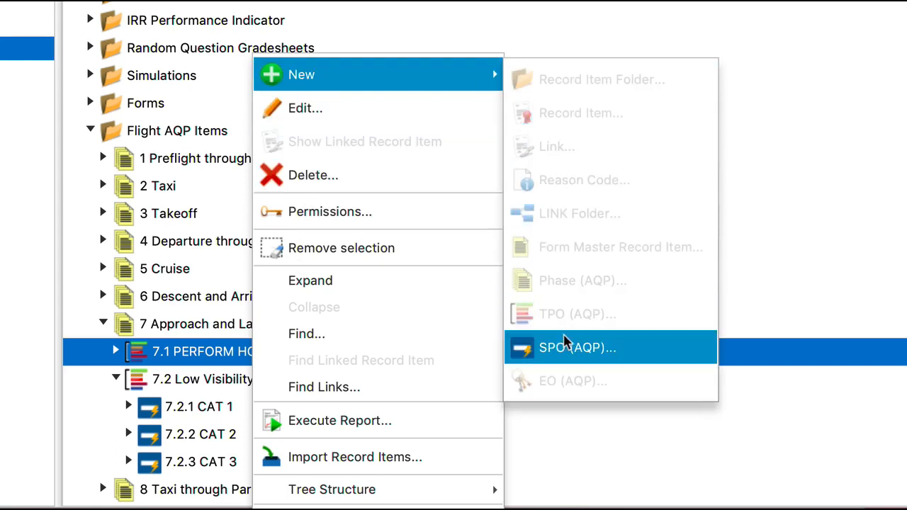
pyautogui.click(806, 266)
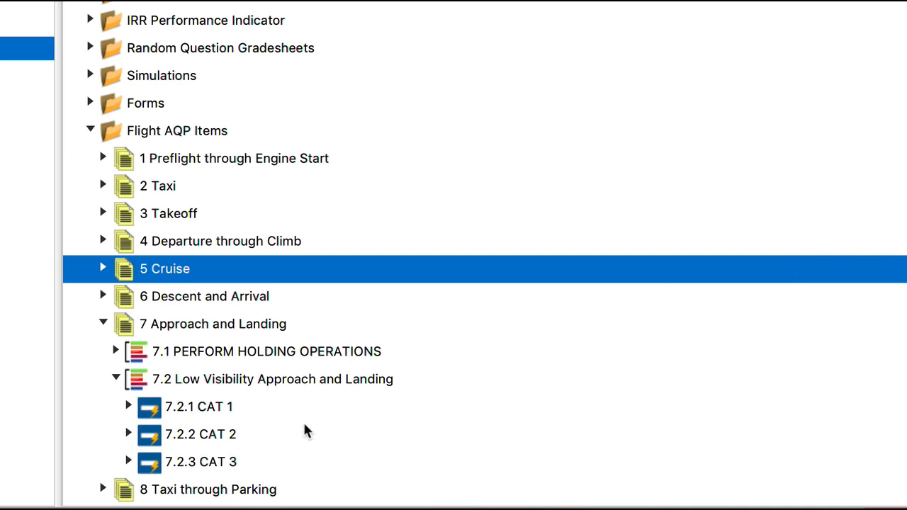
# Open the properties of the 7.2.3 CAT 3 item and close them again
pyautogui.doubleClick(207, 466)
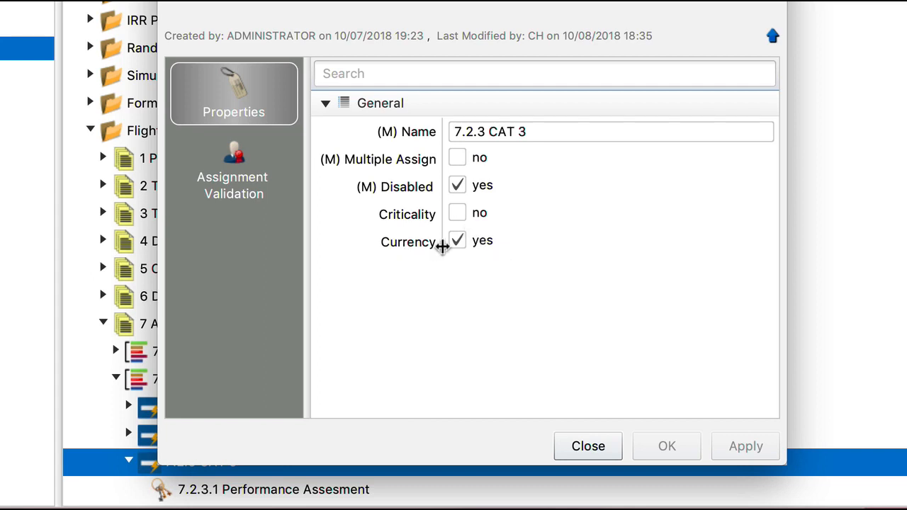
pyautogui.click(585, 446)
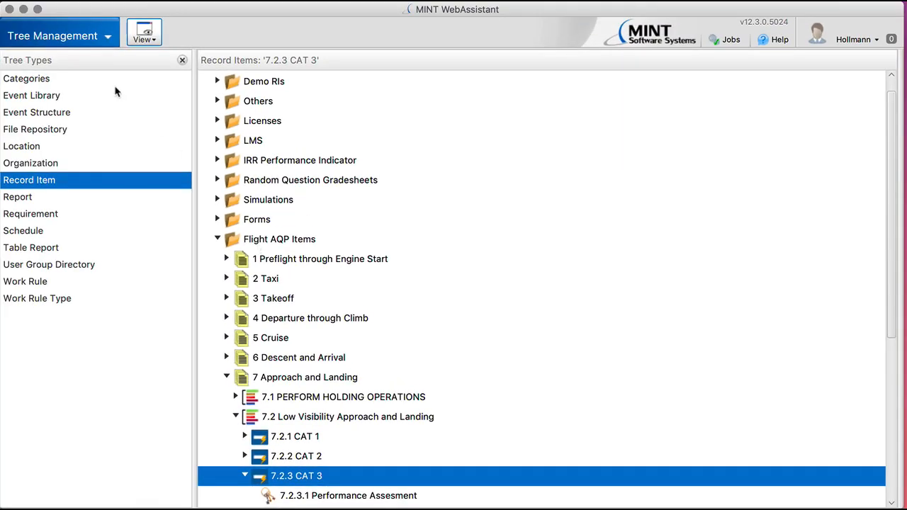
# Switch to Products and open the LOE event inside the A320 Recurrent Curriculum product design
pyautogui.click(97, 38)
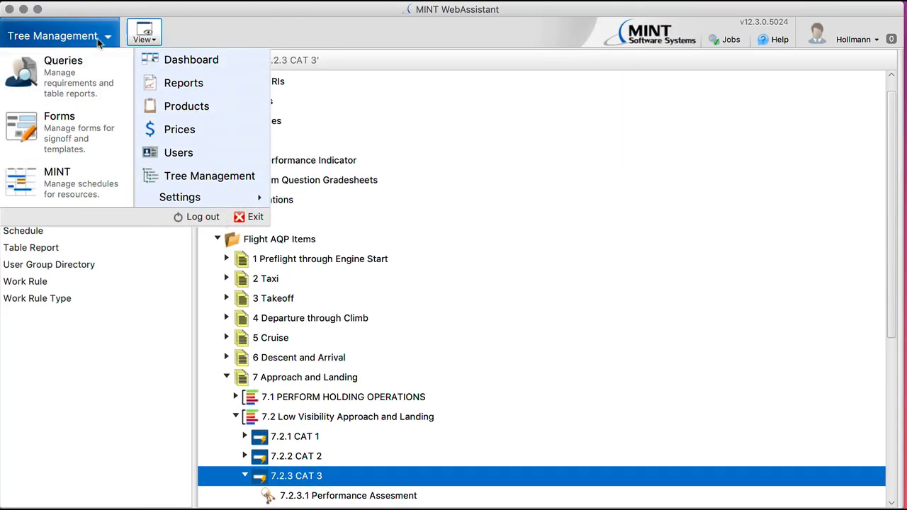
pyautogui.click(180, 106)
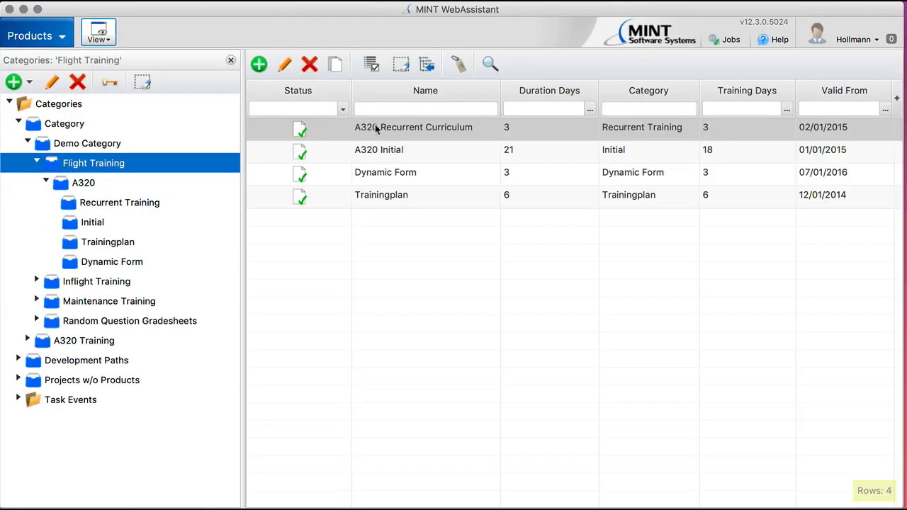
pyautogui.doubleClick(376, 126)
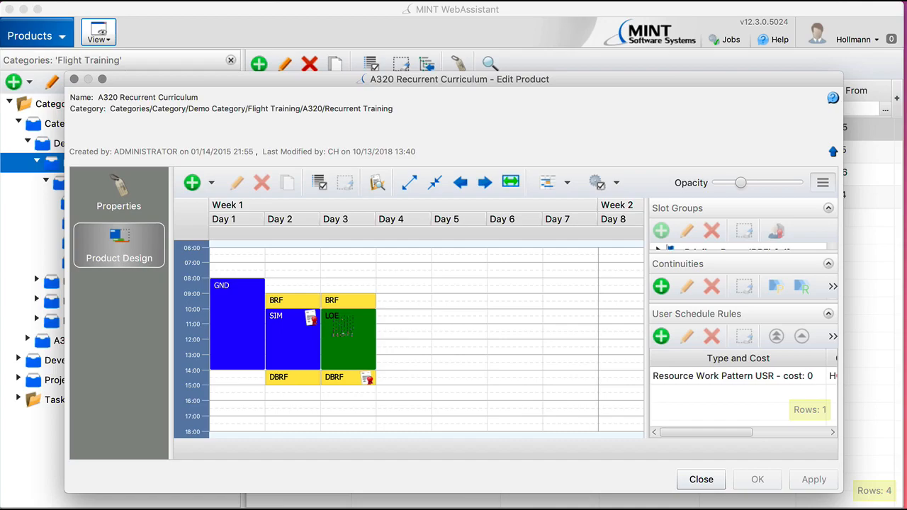
pyautogui.doubleClick(343, 326)
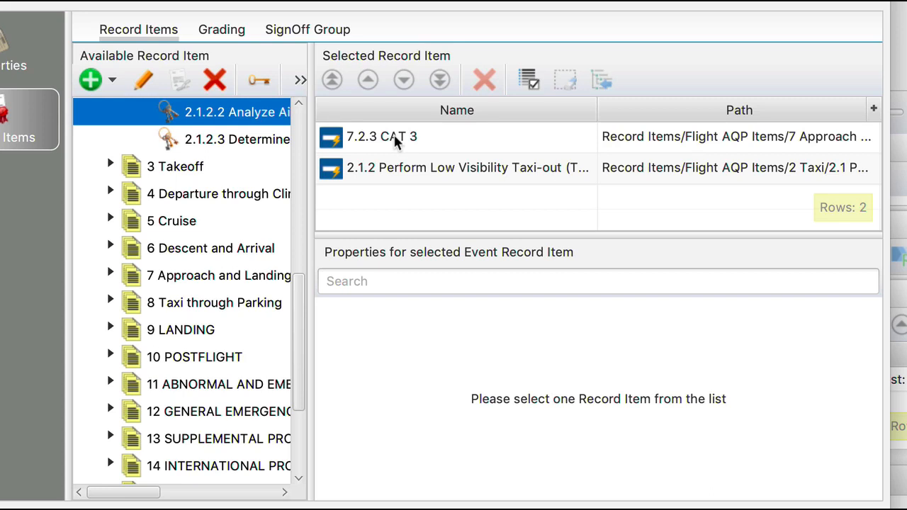
# Review the event properties of the 7.2.3 CAT 3 and 2.1.2 Perform Low Visibility Taxi-out record items
pyautogui.click(391, 138)
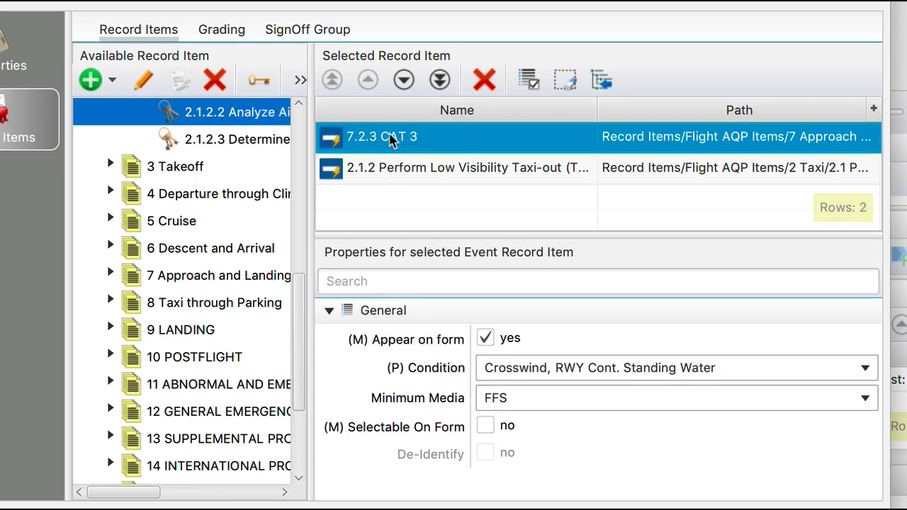
pyautogui.click(388, 174)
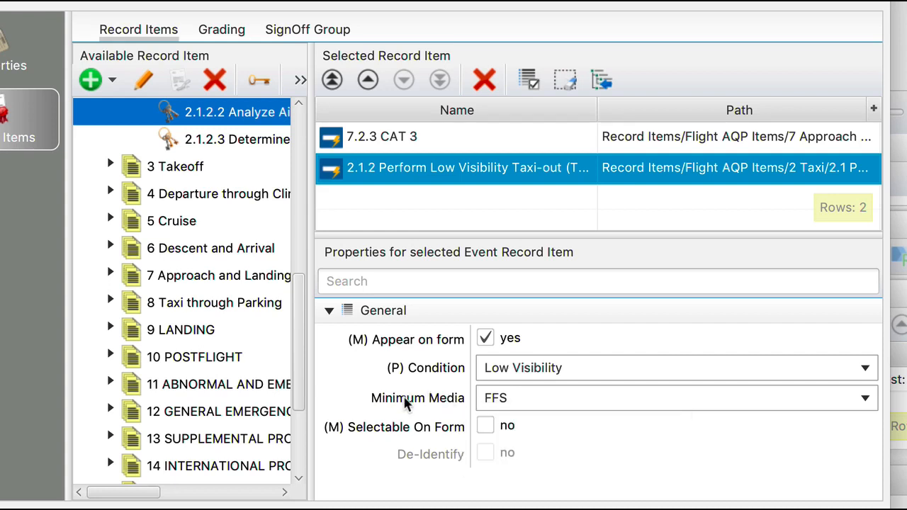
pyautogui.click(380, 138)
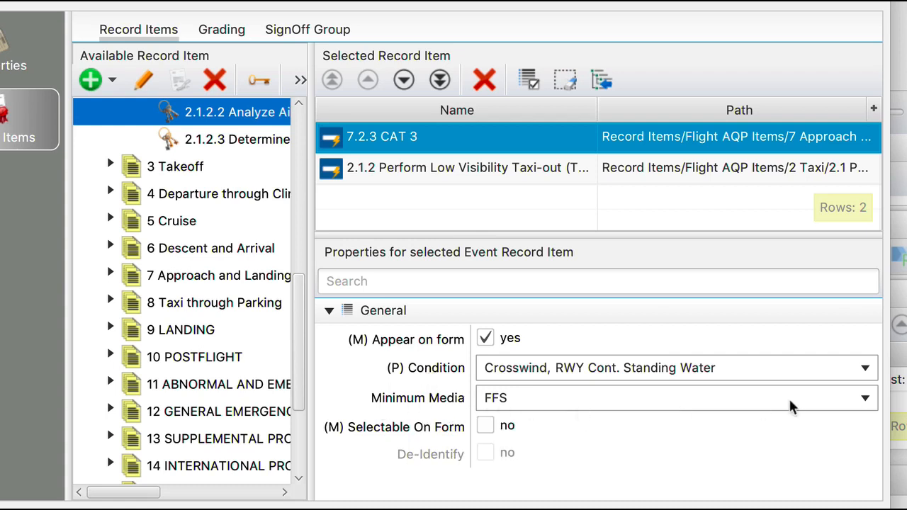
# Set the 7.2.3 CAT 3 item's Minimum Media to FFS and open its Condition options
pyautogui.click(864, 400)
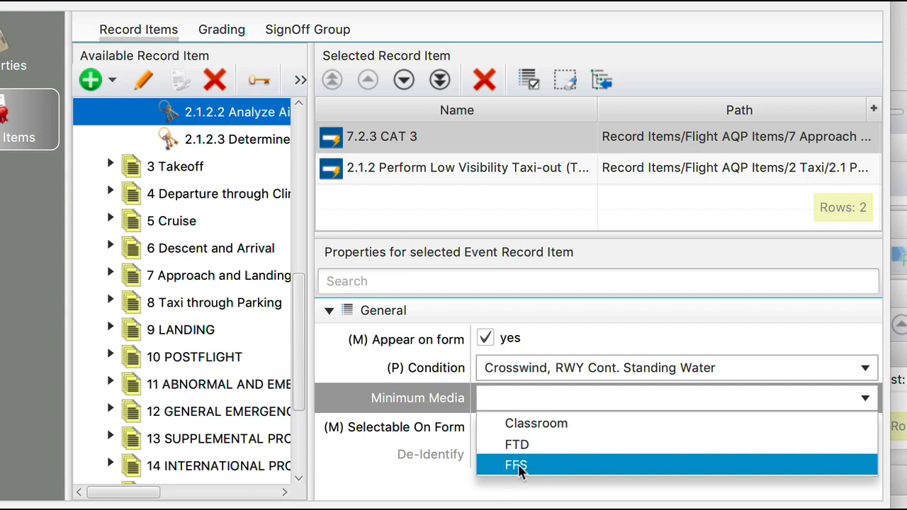
pyautogui.click(516, 469)
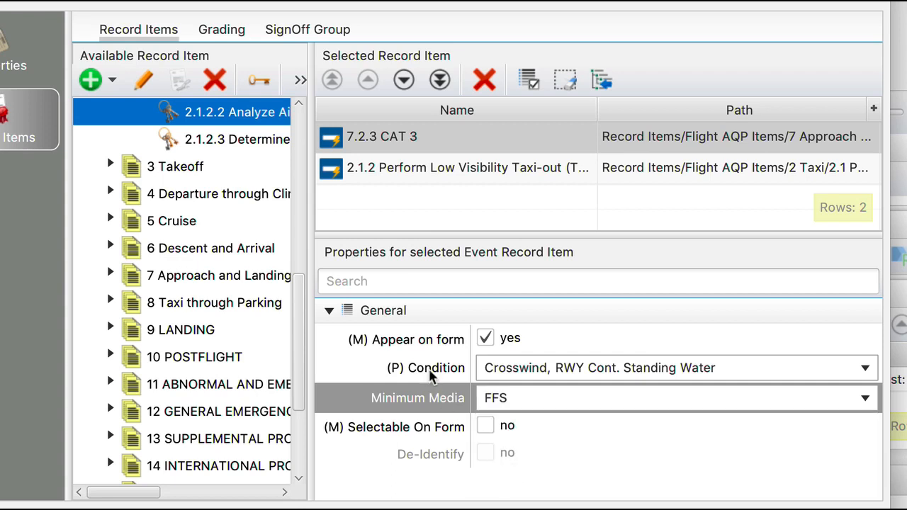
pyautogui.click(867, 370)
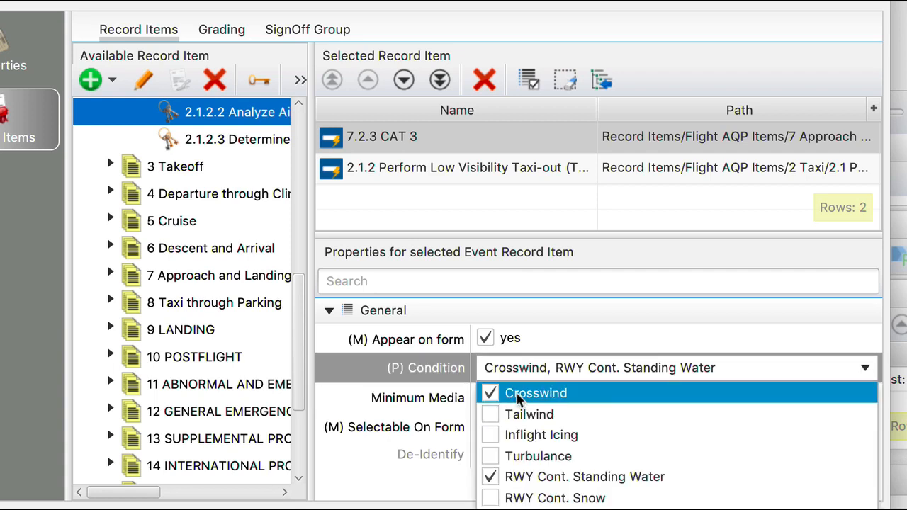
pyautogui.click(417, 469)
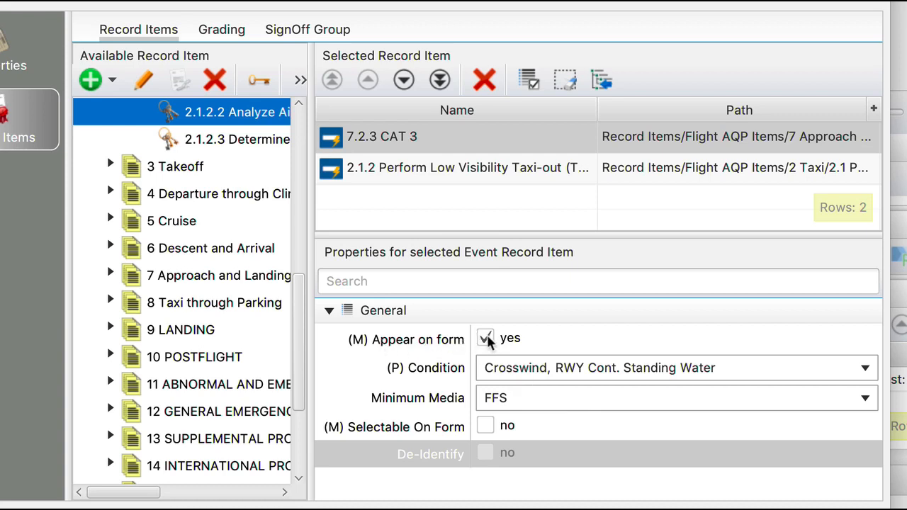
# Select the 2.1.2 record item and cancel the LOE event dialog
pyautogui.click(489, 175)
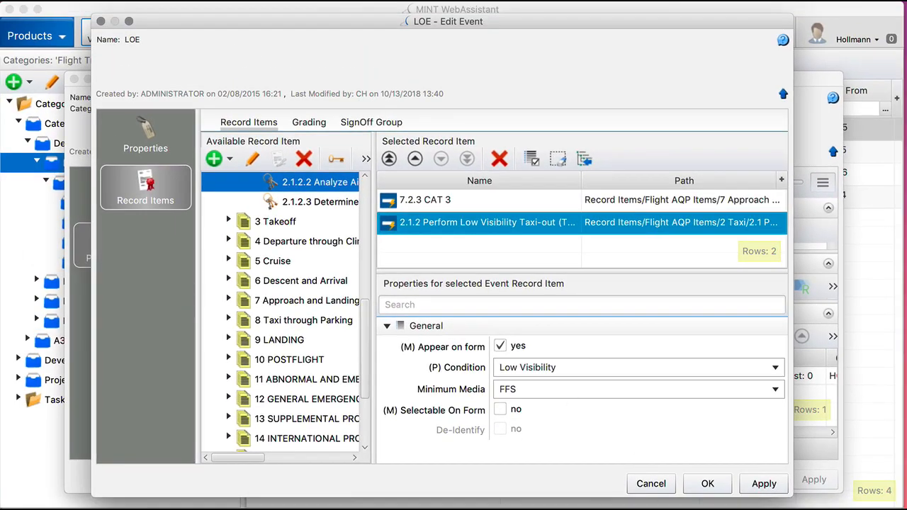
pyautogui.click(655, 488)
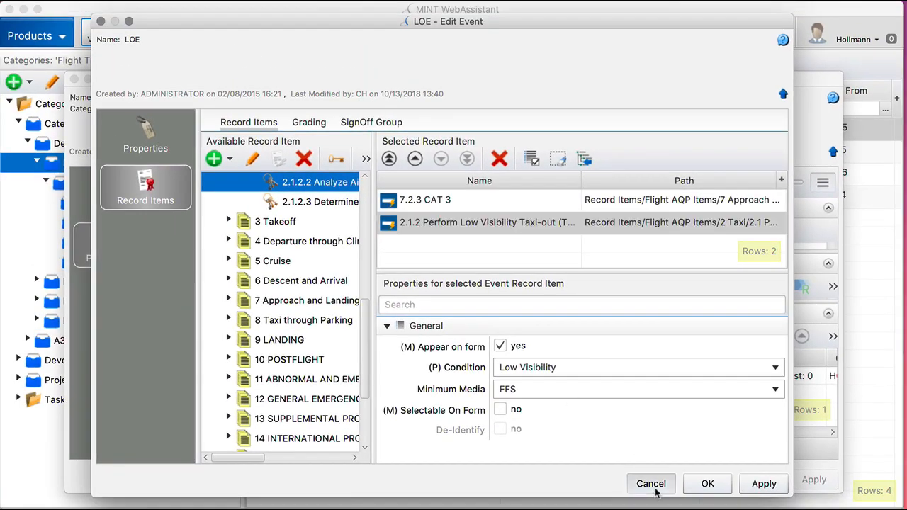
# Close the A320 Recurrent Curriculum product and switch to the MINT scheduling view
pyautogui.click(414, 297)
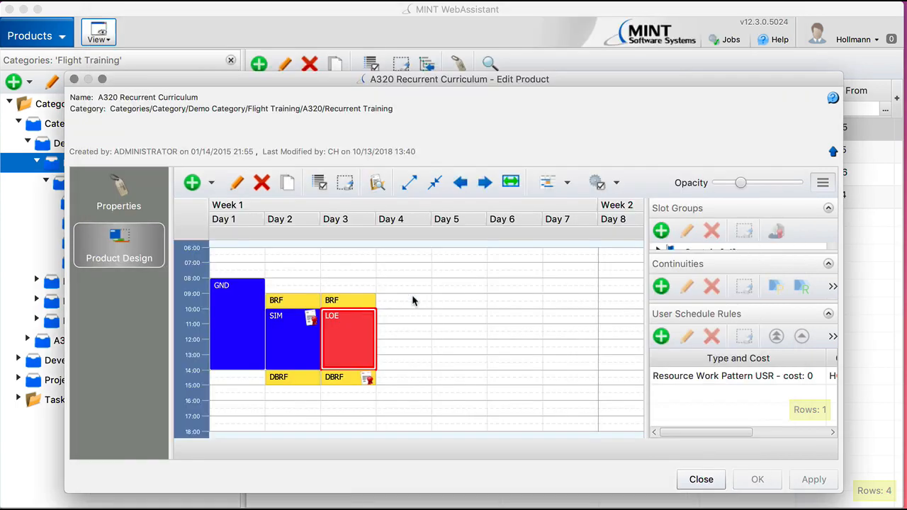
pyautogui.click(700, 480)
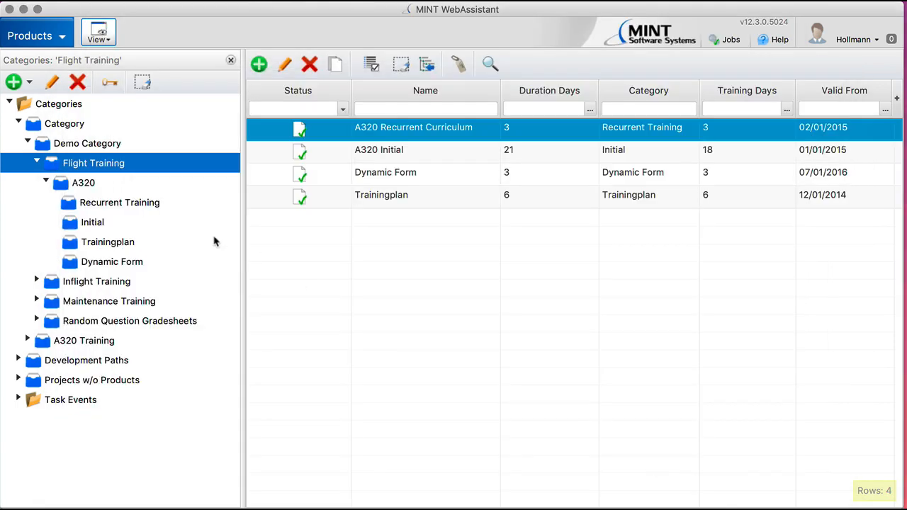
pyautogui.click(65, 42)
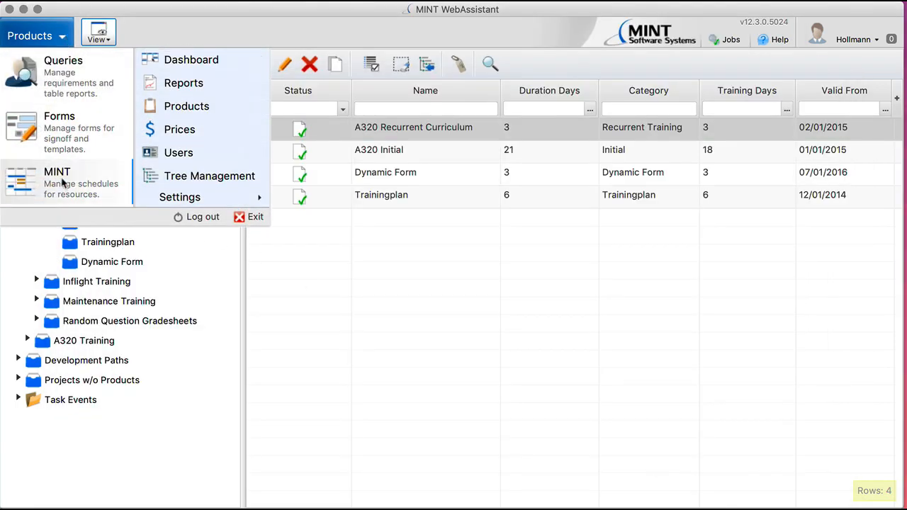
pyautogui.click(61, 177)
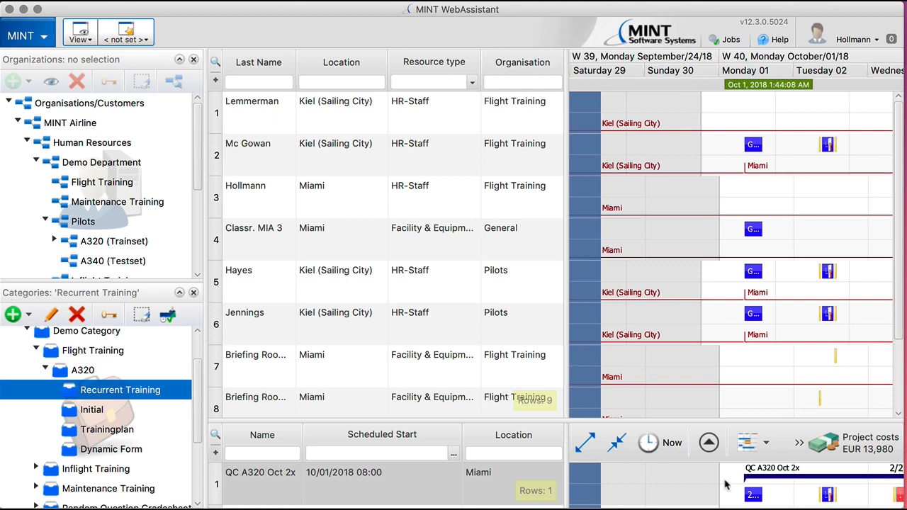
pyautogui.hscroll(3, 725, 483)
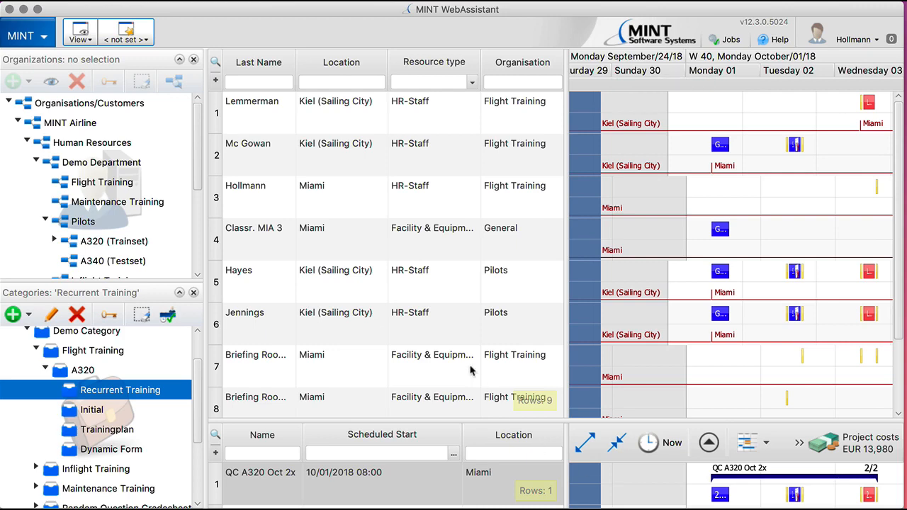
# Switch to Forms and open the Design tab of the Dynamic Form Template sign-off form
pyautogui.click(43, 40)
pyautogui.click(53, 134)
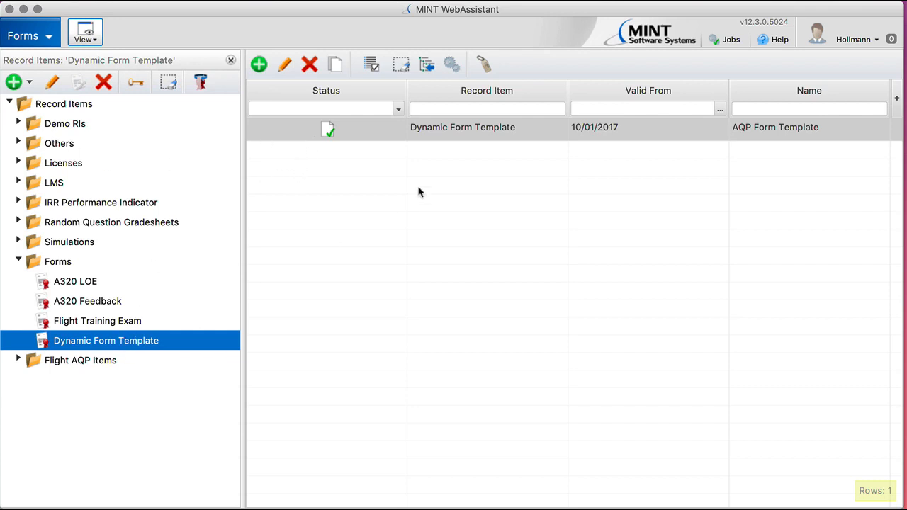
pyautogui.doubleClick(446, 128)
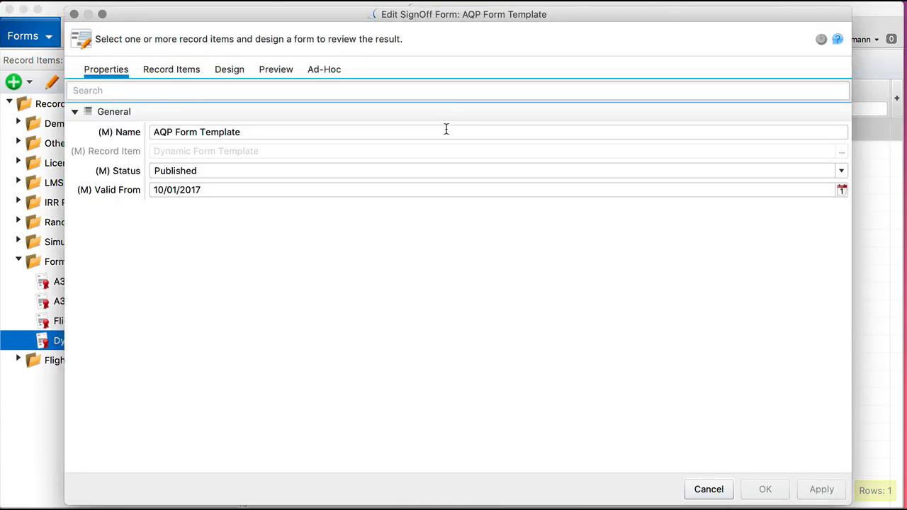
pyautogui.click(229, 69)
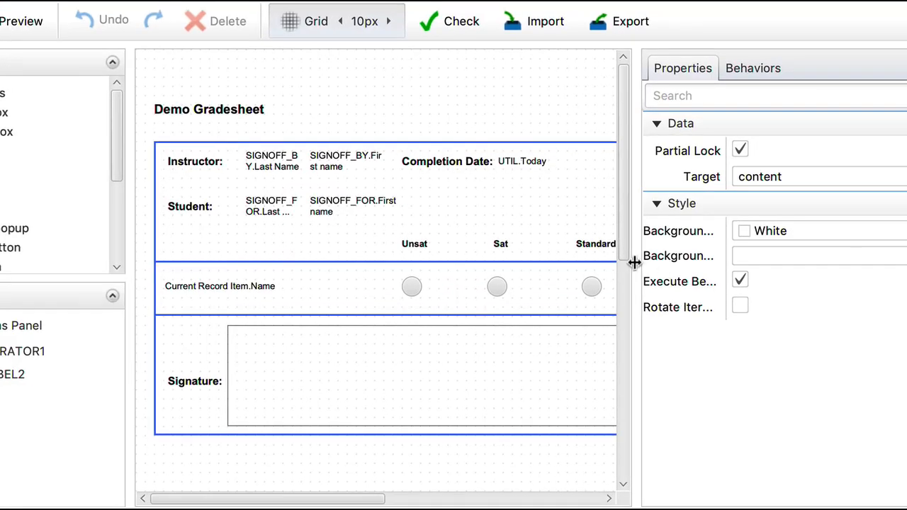
# Widen the form design canvas and cancel the sign-off form editor
pyautogui.moveTo(633, 264); pyautogui.dragTo(799, 263)
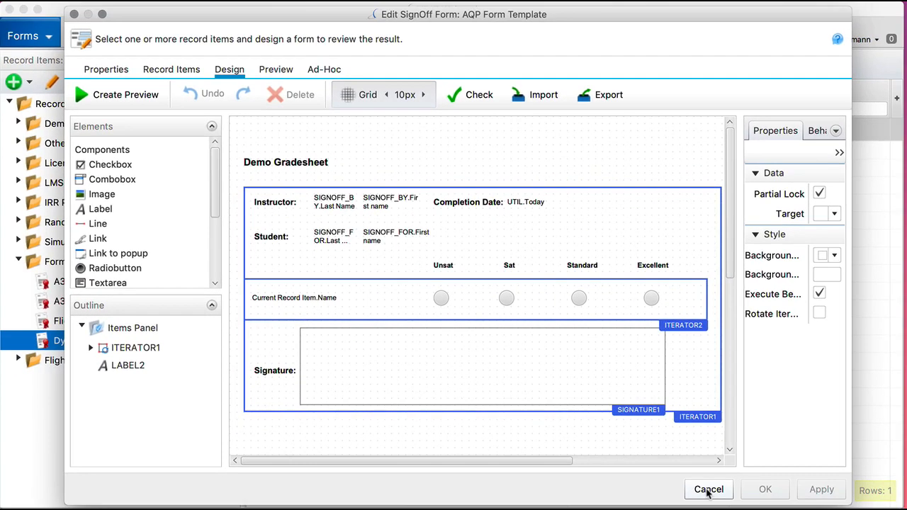
pyautogui.click(709, 489)
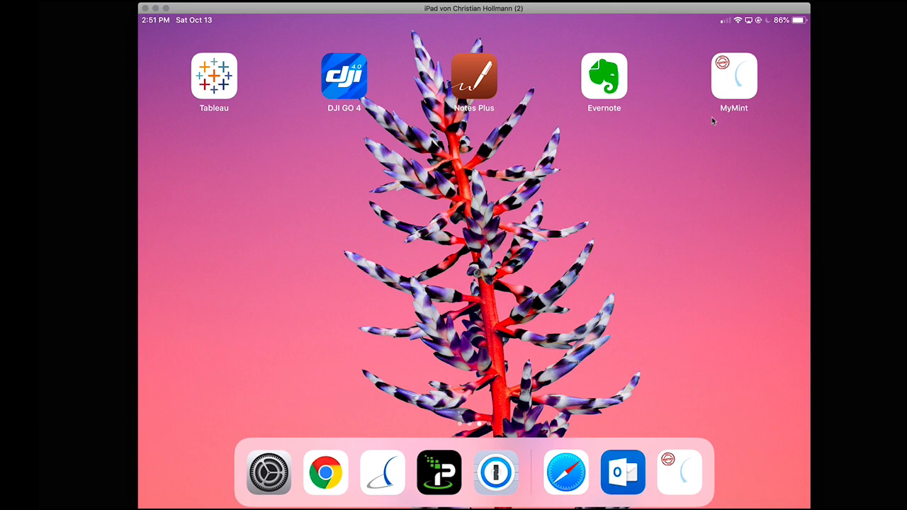
# Switch to the MyMint app, go to Grading and open the second trainee's Dynamic Form Template signoff
pyautogui.click(734, 76)
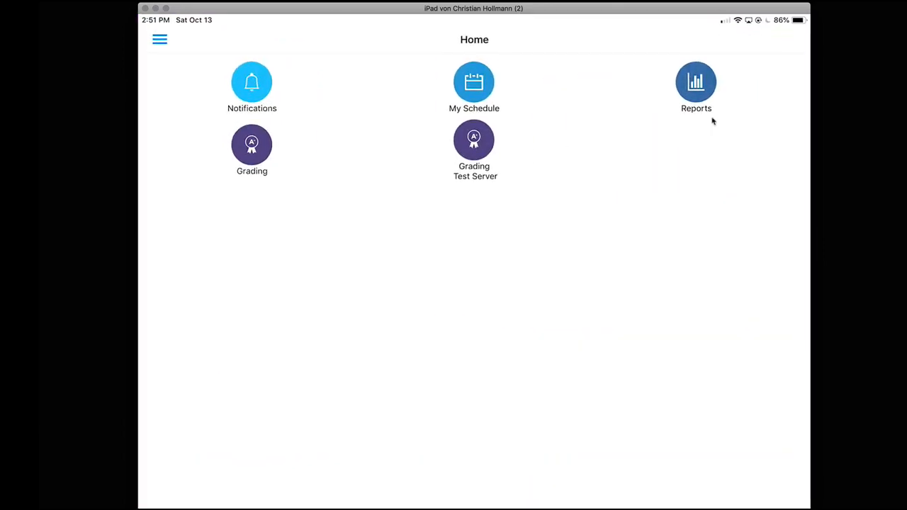
pyautogui.click(252, 145)
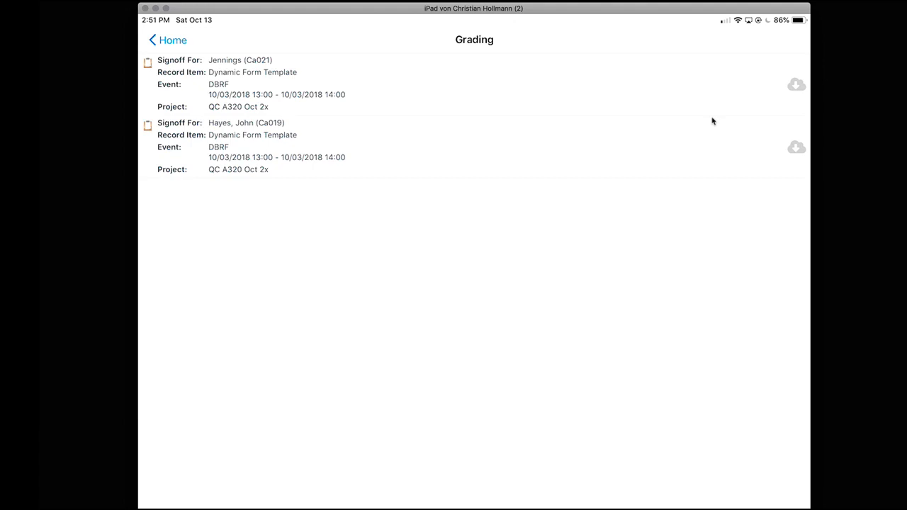
pyautogui.click(713, 121)
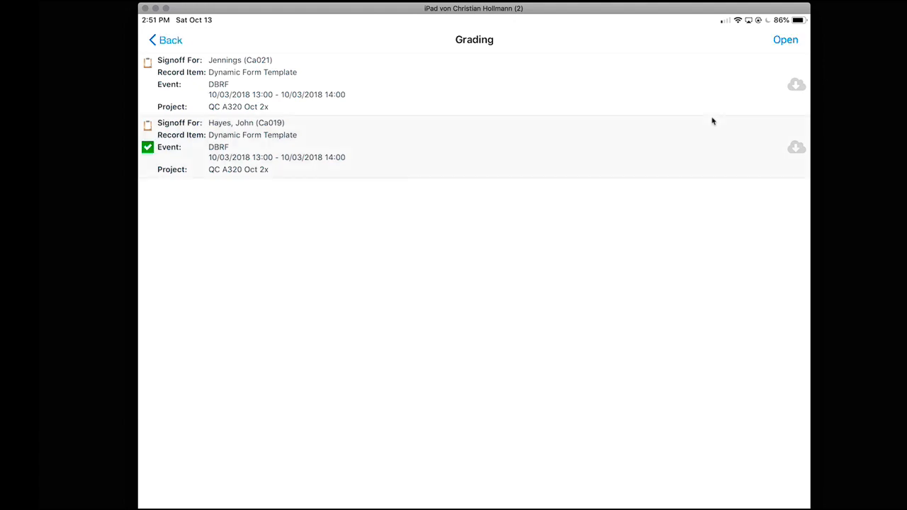
pyautogui.click(785, 40)
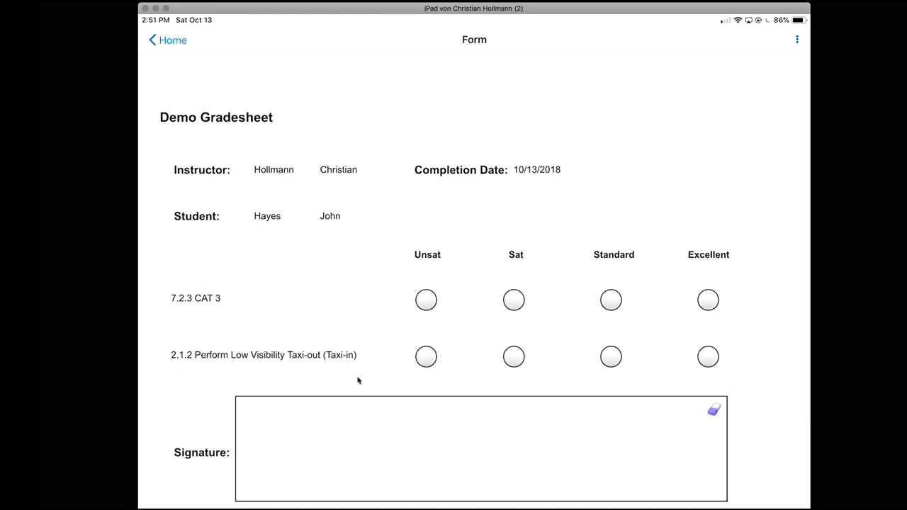
# Grade both 7.2.3 CAT 3 and 2.1.2 Perform Low Visibility Taxi-out as Sat and sign the signature box
pyautogui.click(516, 300)
pyautogui.click(513, 357)
pyautogui.moveTo(321, 433)
pyautogui.mouseDown()
pyautogui.moveTo(308, 479)
pyautogui.moveTo(335, 469)
pyautogui.mouseUp()
pyautogui.moveTo(366, 462)
pyautogui.mouseDown()
pyautogui.moveTo(354, 466)
pyautogui.moveTo(515, 465)
pyautogui.mouseUp()
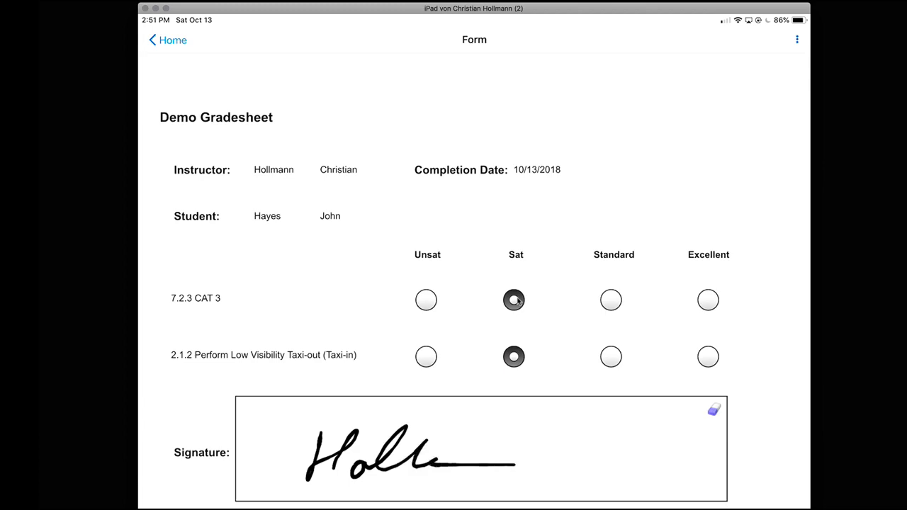
# Check the completed Demo Gradesheet and submit it
pyautogui.click(796, 39)
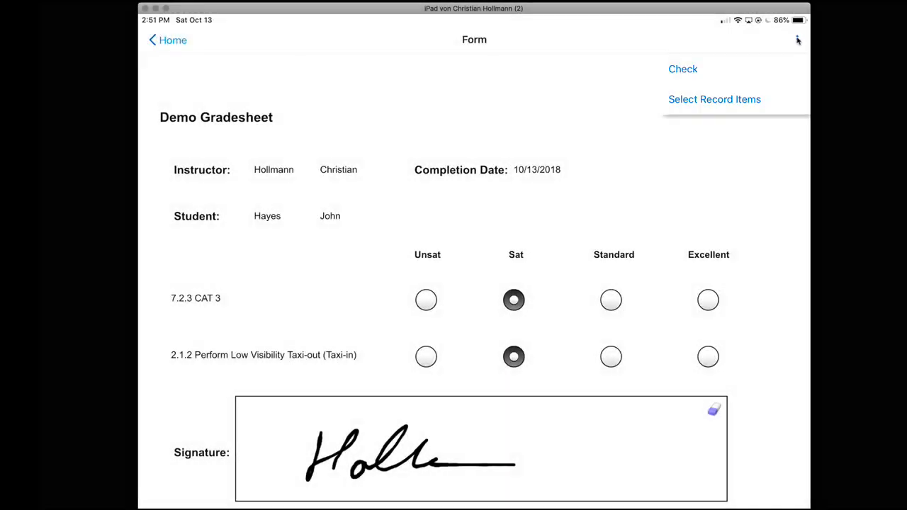
pyautogui.click(683, 69)
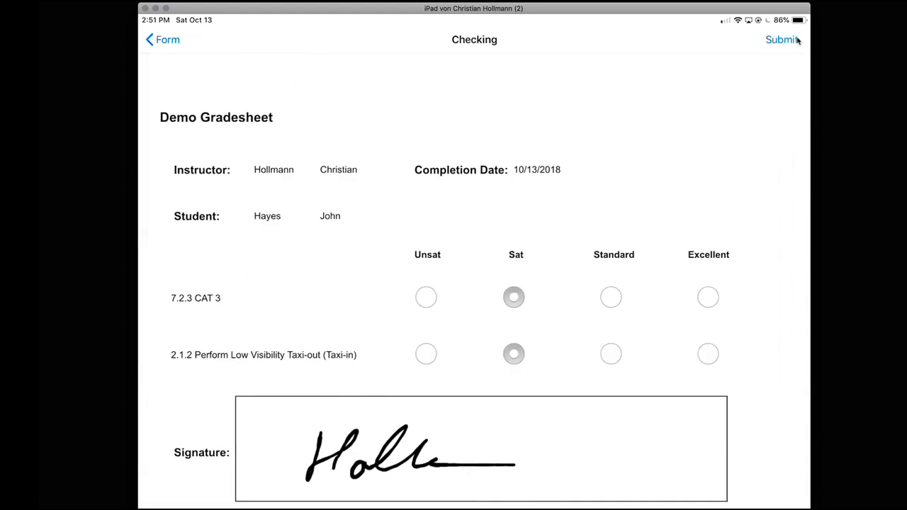
pyautogui.click(782, 40)
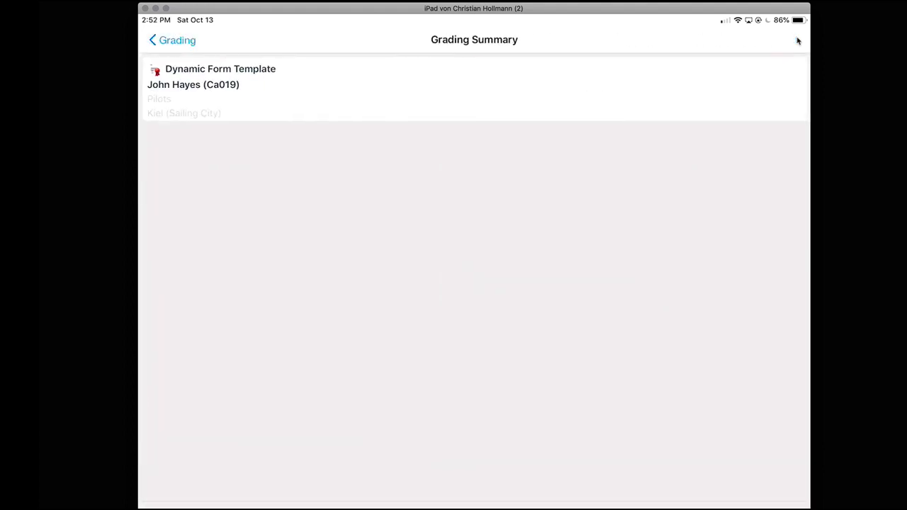
# Switch back to MINT WebAssistant and open the MINT scheduling view
pyautogui.press('super+Tab')
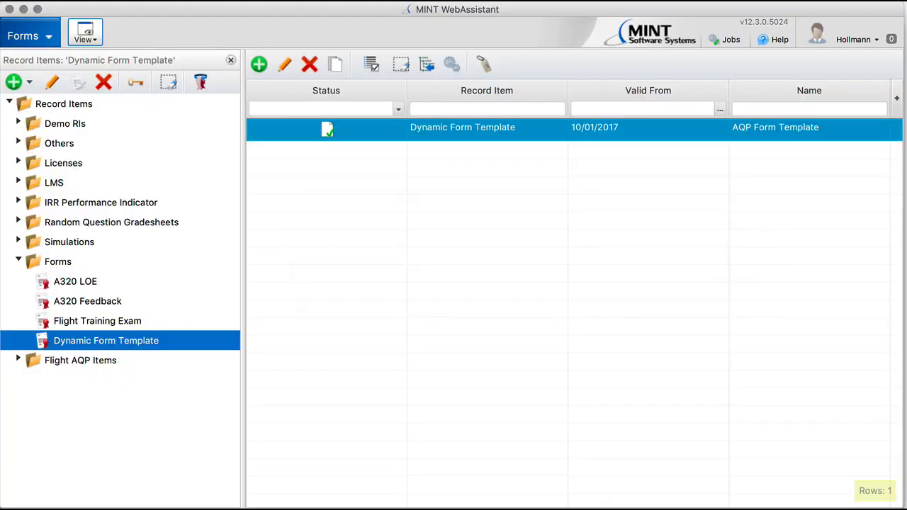
pyautogui.click(29, 35)
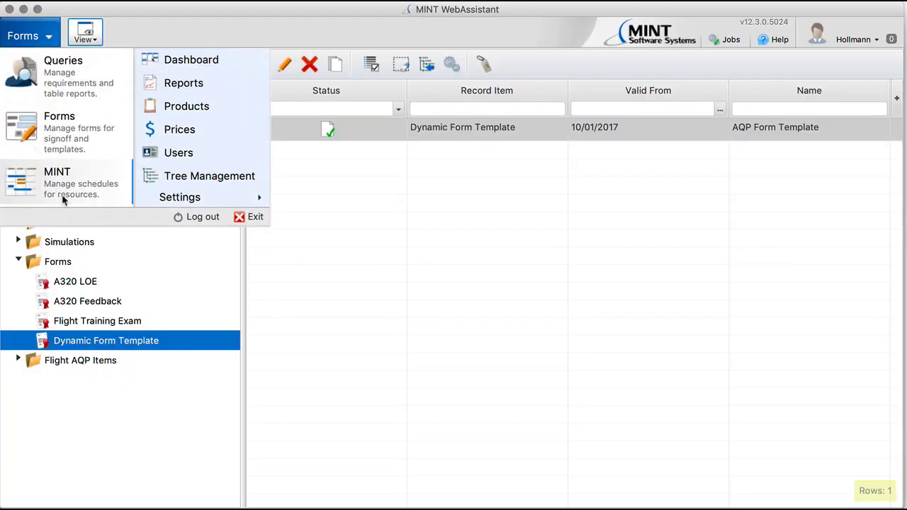
pyautogui.click(61, 182)
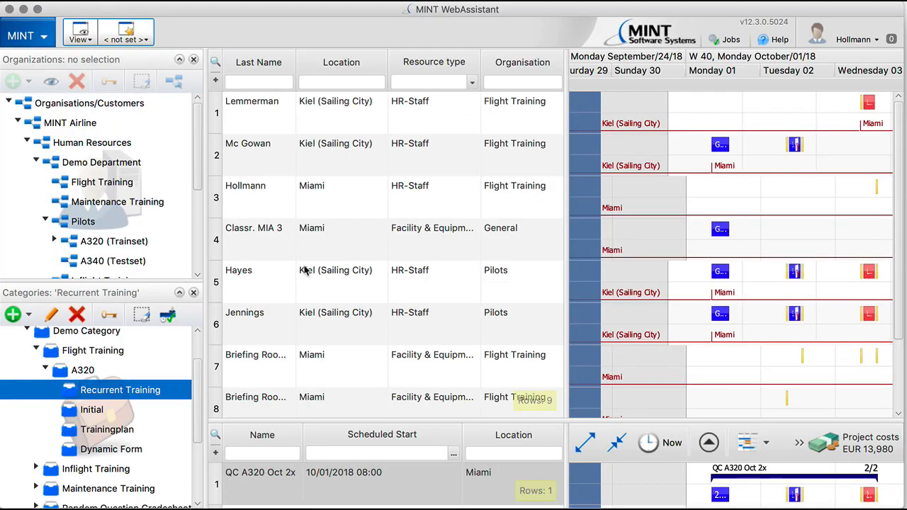
# Open the trainee's resource record and expand its Record Items tree down to 7.2.3 CAT 3
pyautogui.click(268, 279)
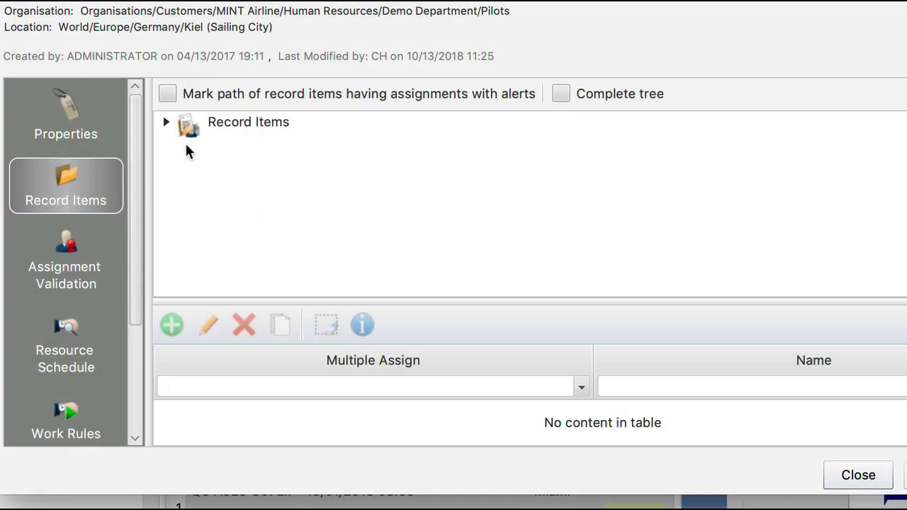
pyautogui.click(168, 122)
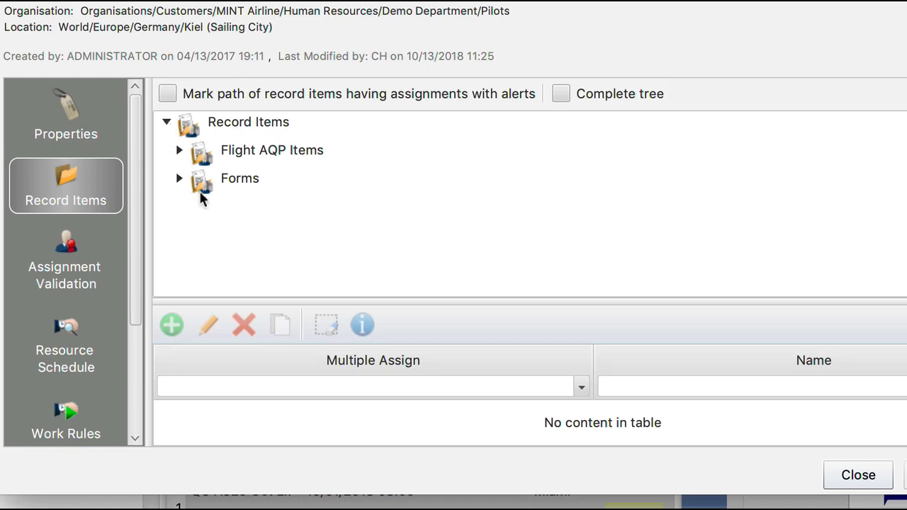
pyautogui.click(180, 152)
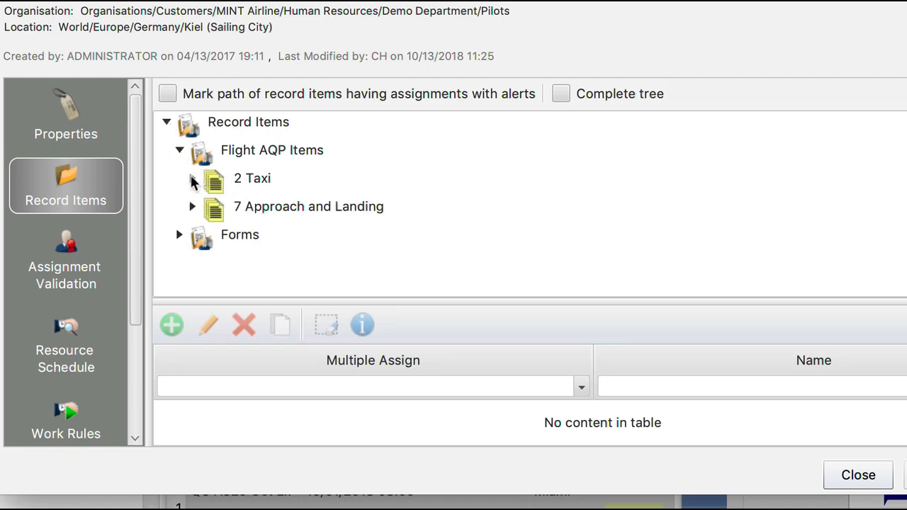
pyautogui.click(192, 180)
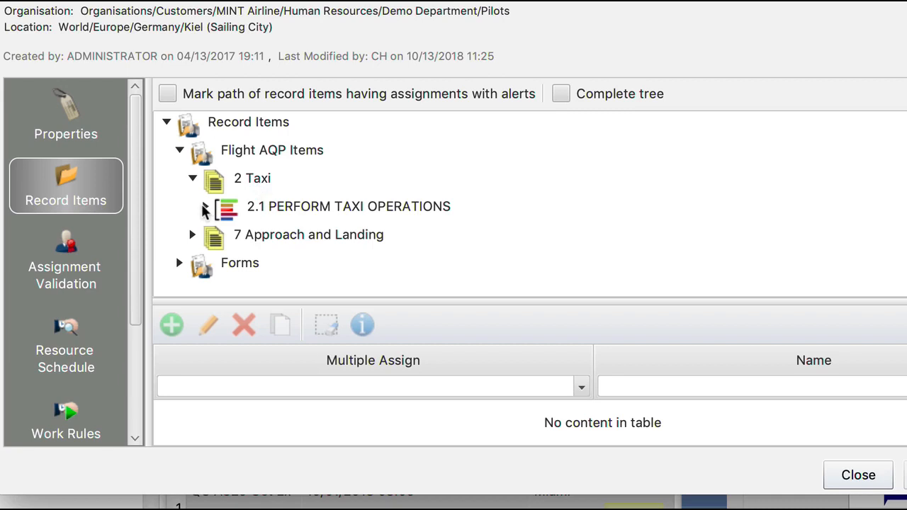
pyautogui.click(204, 209)
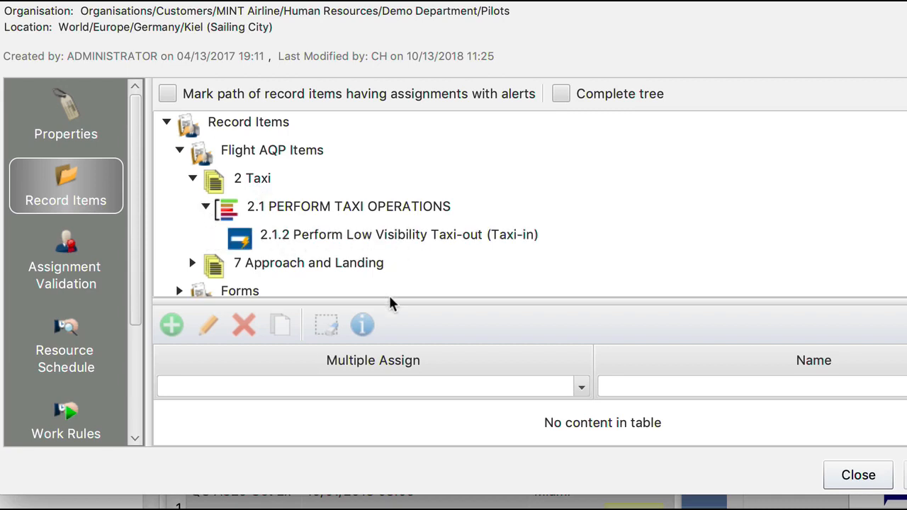
pyautogui.moveTo(389, 300); pyautogui.dragTo(387, 320)
pyautogui.click(192, 263)
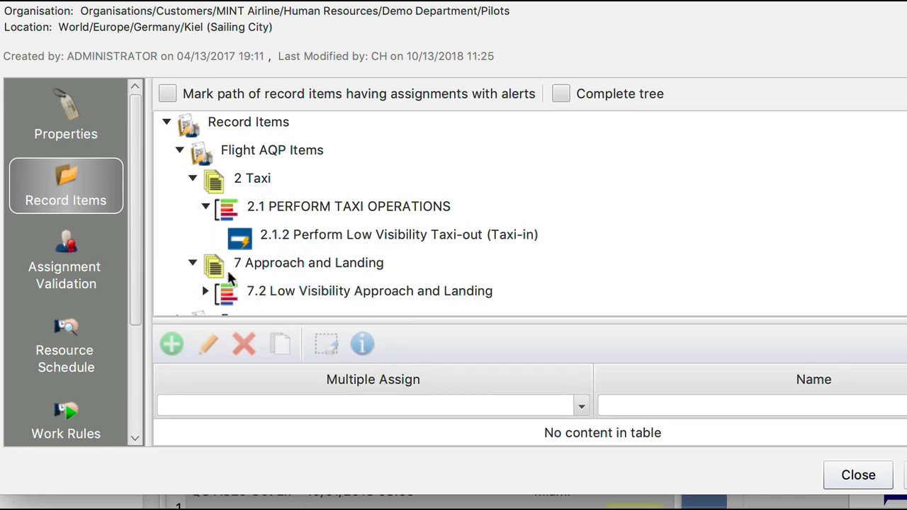
pyautogui.click(204, 292)
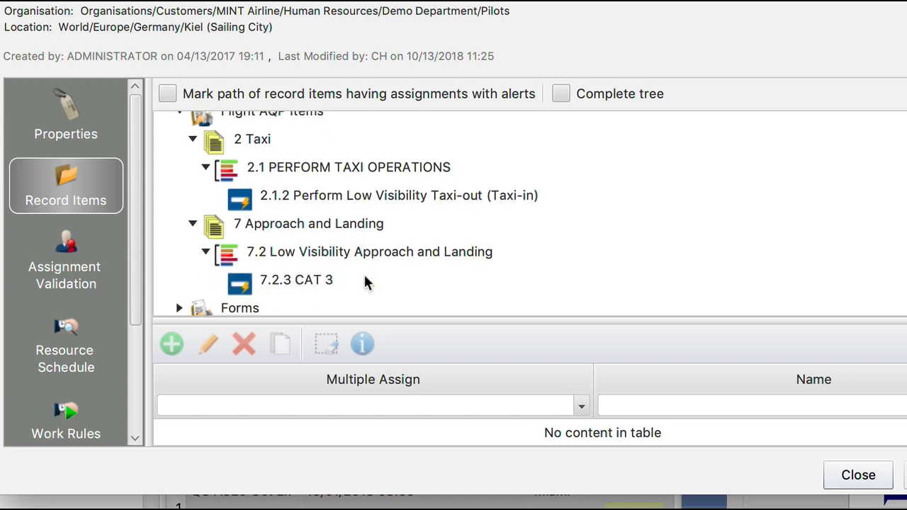
pyautogui.click(295, 280)
pyautogui.moveTo(397, 322); pyautogui.dragTo(394, 263)
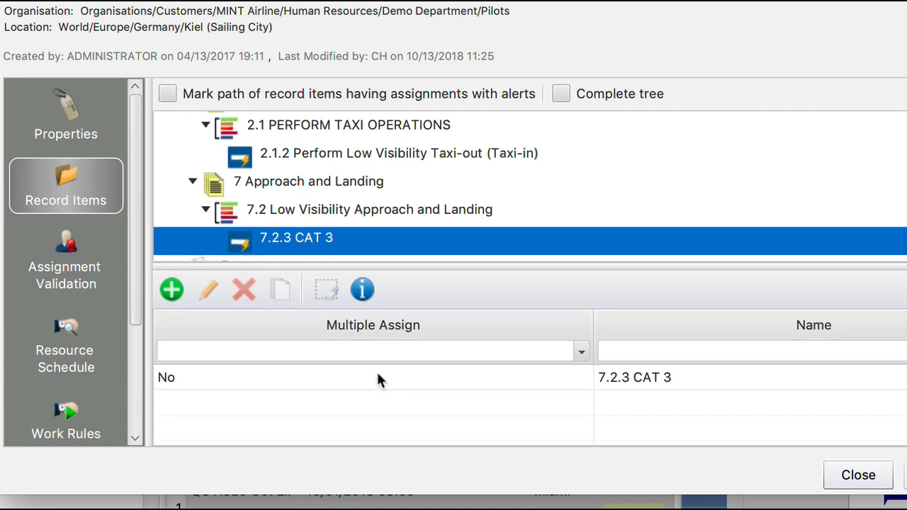
# Open the 7.2.3 CAT 3 assignment's grading properties, then close it and the resource dialog
pyautogui.click(378, 375)
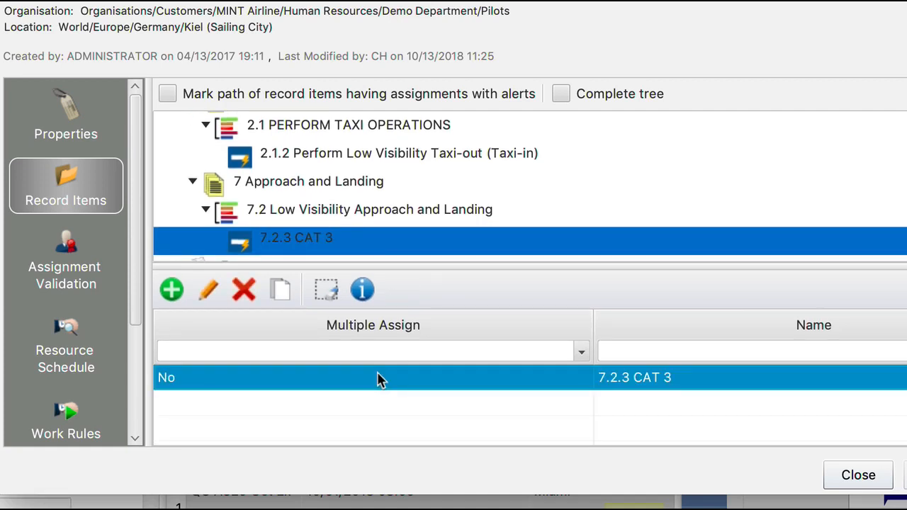
pyautogui.doubleClick(378, 381)
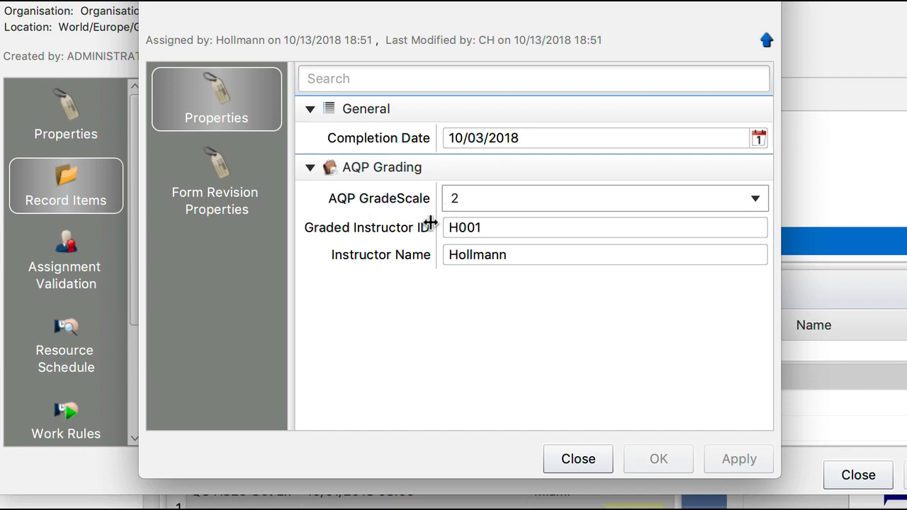
pyautogui.click(575, 459)
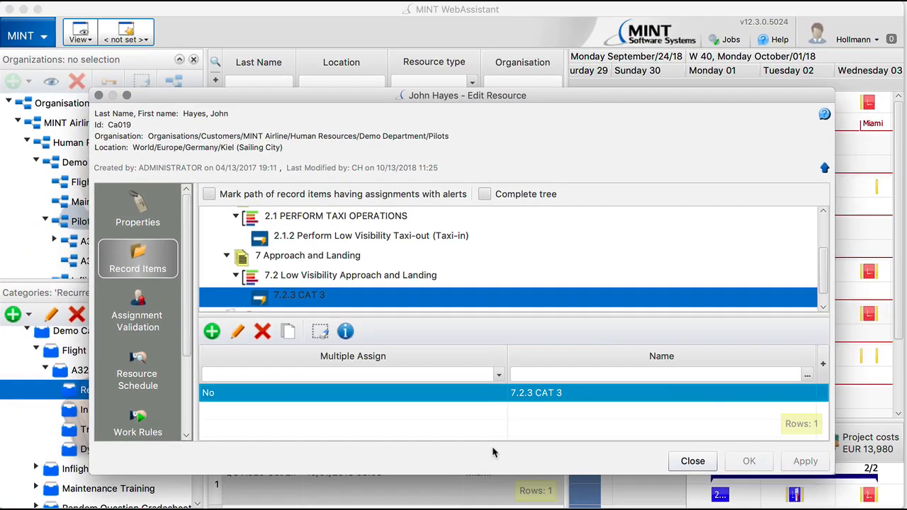
pyautogui.click(695, 462)
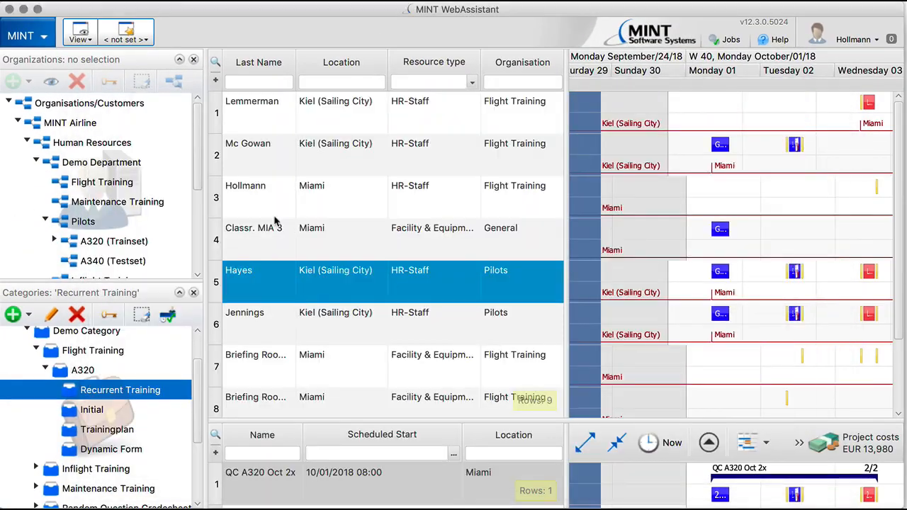
# Open Reports, edit the AQP report Curriculum Report based on Curriculum and execute its query
pyautogui.click(48, 40)
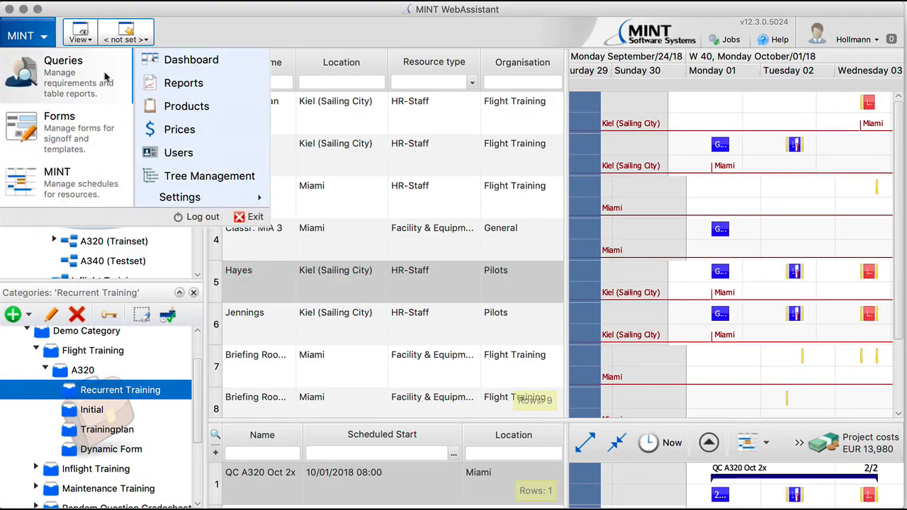
pyautogui.click(184, 84)
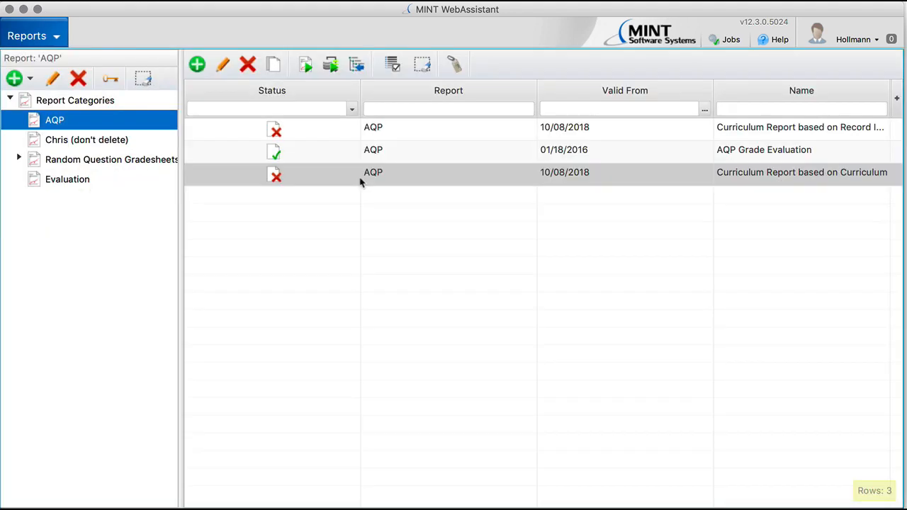
pyautogui.doubleClick(412, 177)
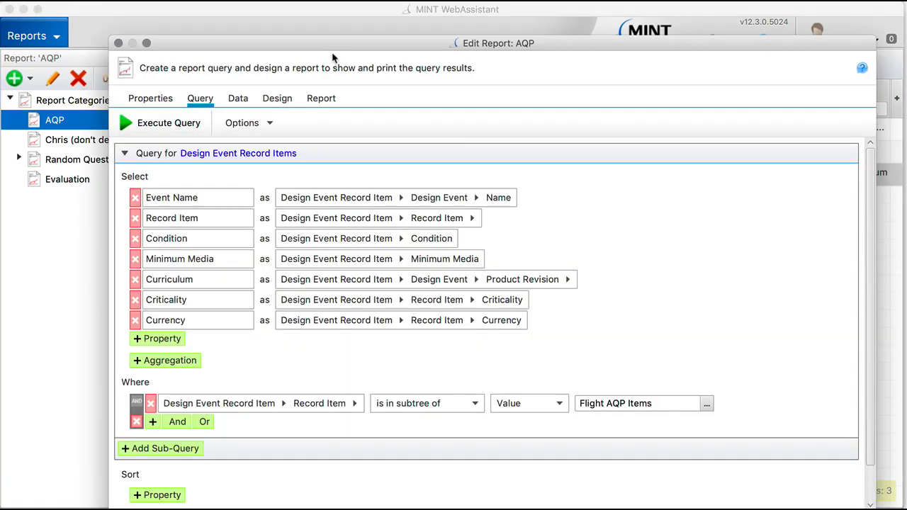
pyautogui.moveTo(330, 41); pyautogui.dragTo(298, 9)
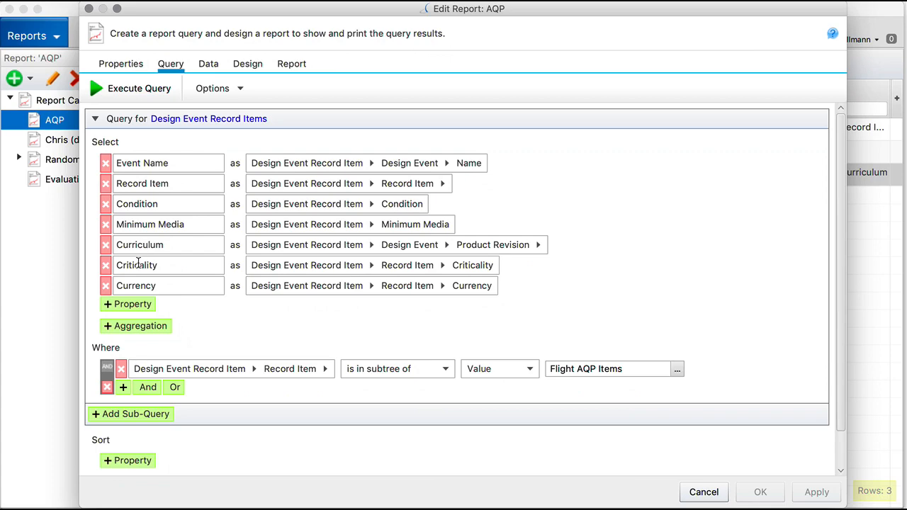
pyautogui.click(141, 89)
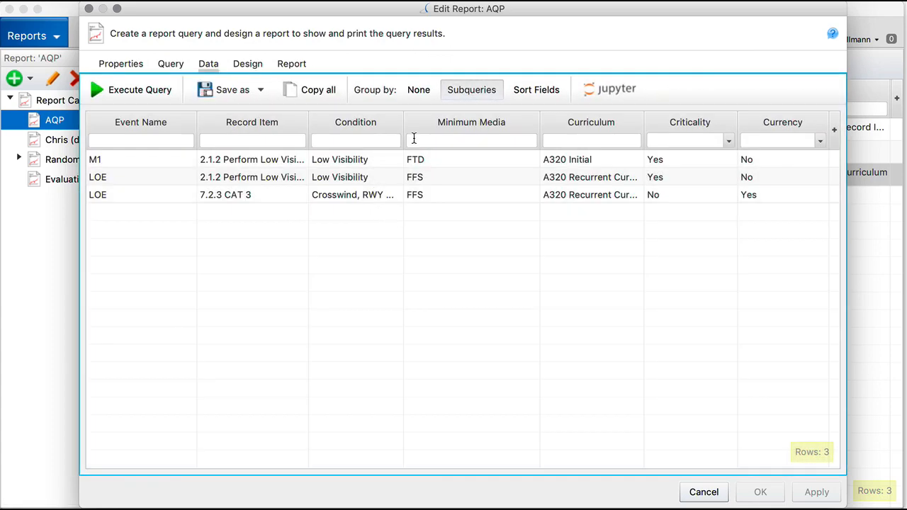
# Widen the Minimum Media and Criticality result columns and execute the report
pyautogui.moveTo(403, 122); pyautogui.dragTo(450, 121)
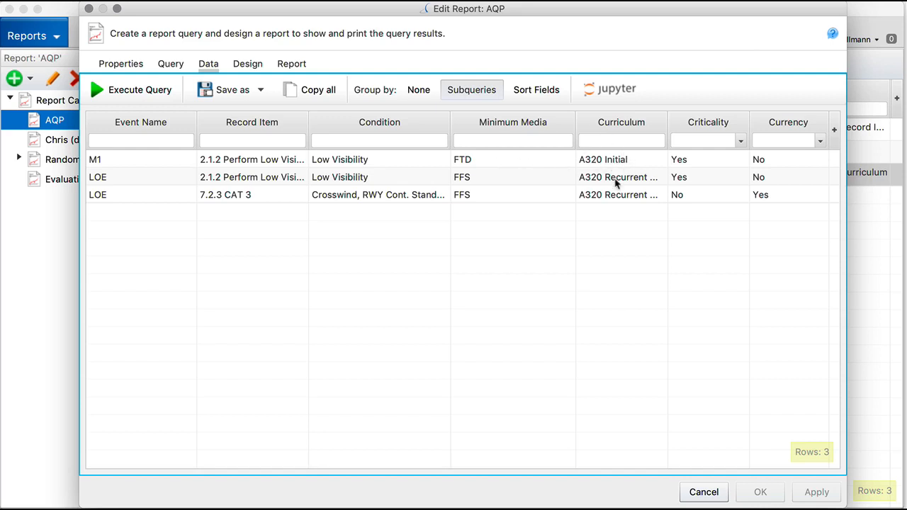
pyautogui.moveTo(668, 130); pyautogui.dragTo(727, 125)
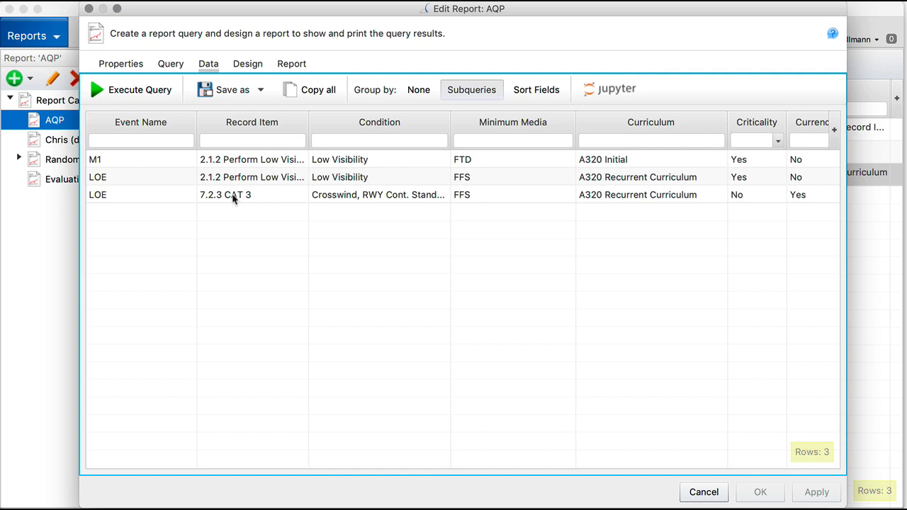
pyautogui.click(244, 65)
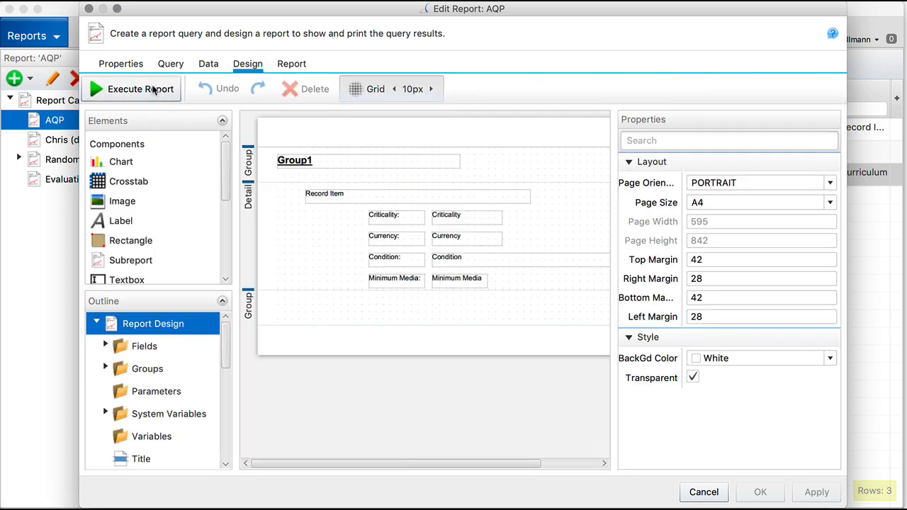
pyautogui.click(162, 89)
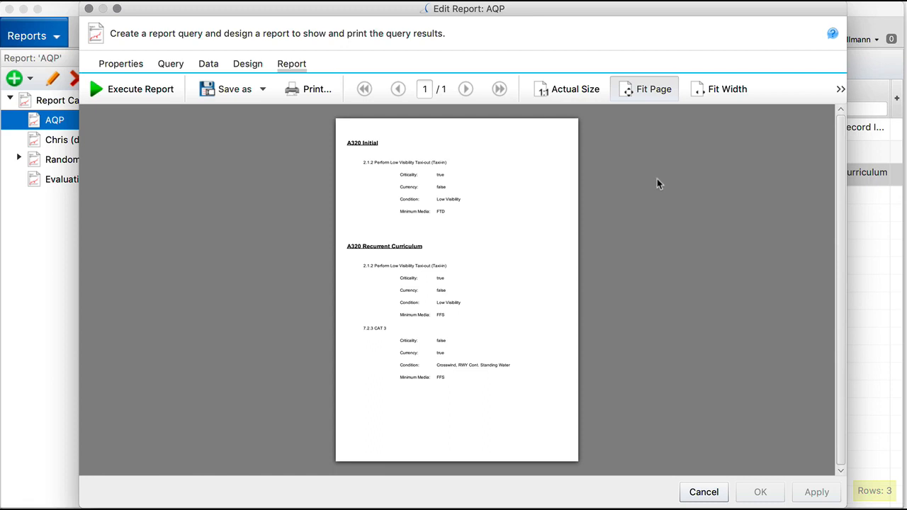
# Zoom the report preview to 69% and scroll through the curriculum sections
pyautogui.click(841, 88)
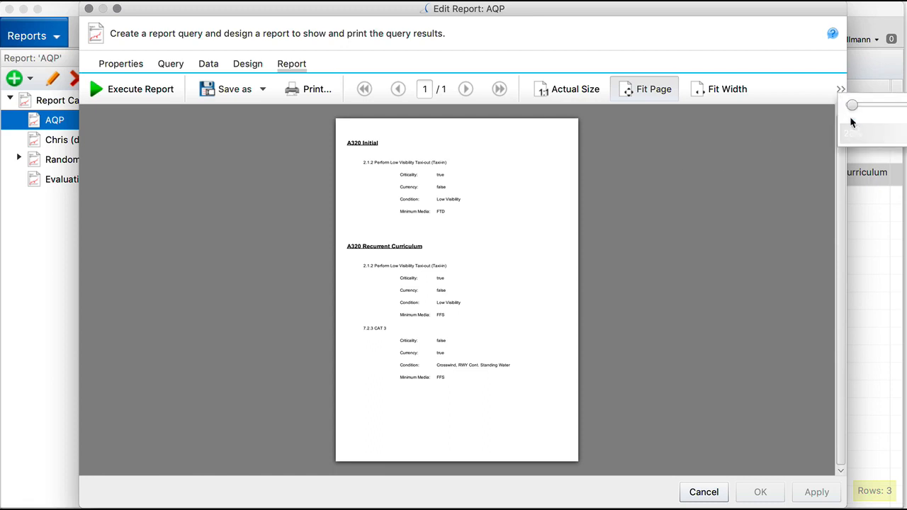
pyautogui.moveTo(851, 105); pyautogui.dragTo(879, 105)
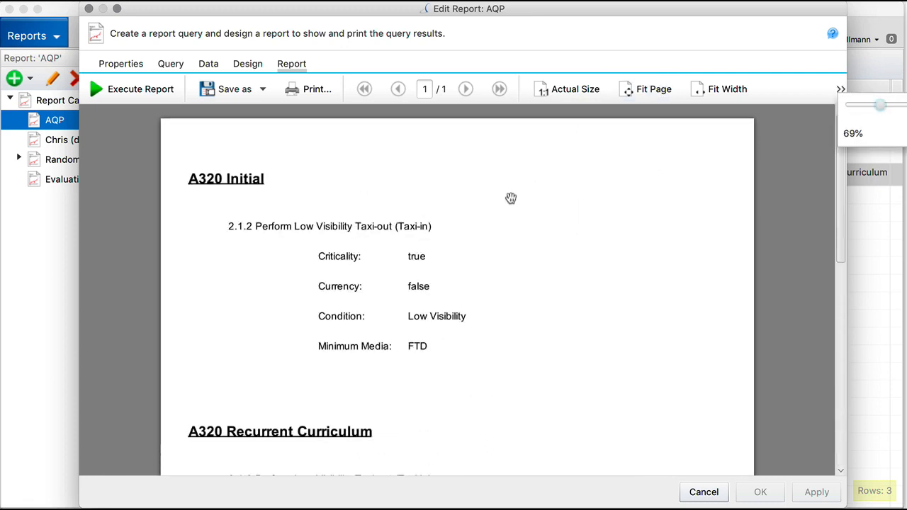
pyautogui.scroll(-10, 511, 197)
pyautogui.scroll(3, 511, 198)
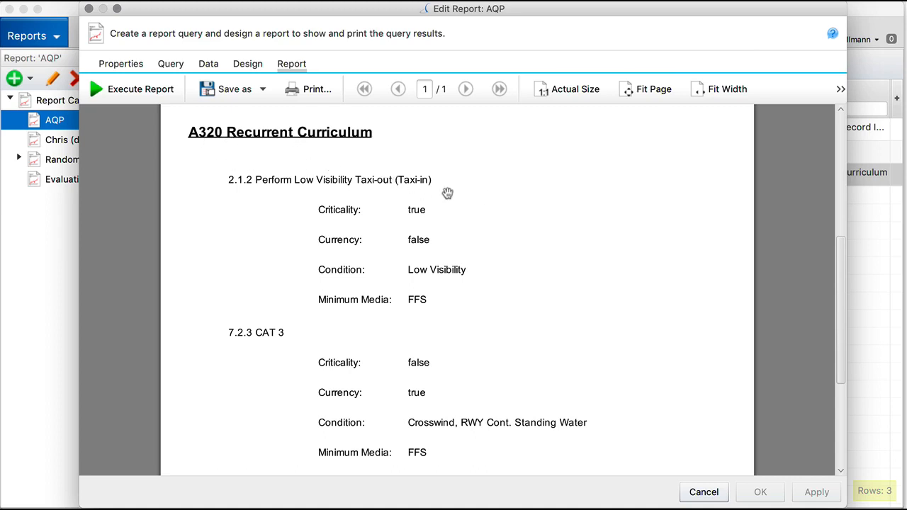
pyautogui.scroll(-3, 454, 192)
pyautogui.scroll(7, 453, 192)
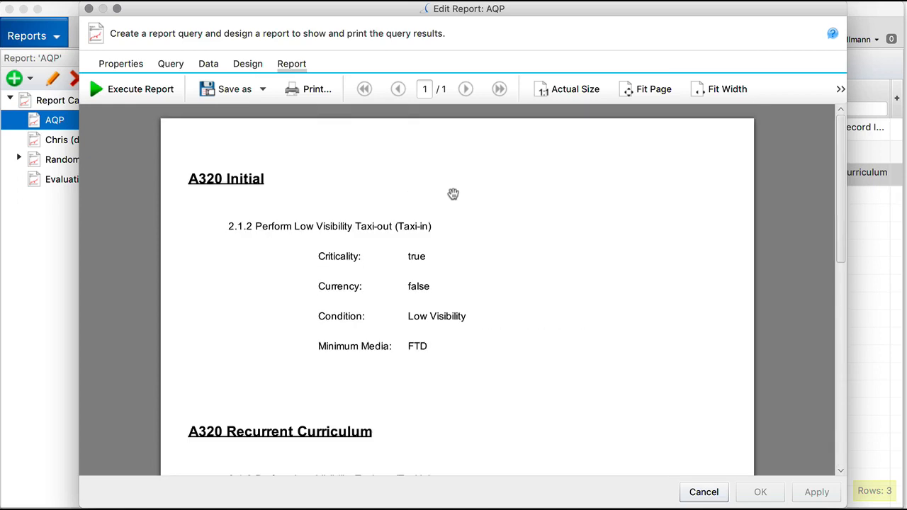